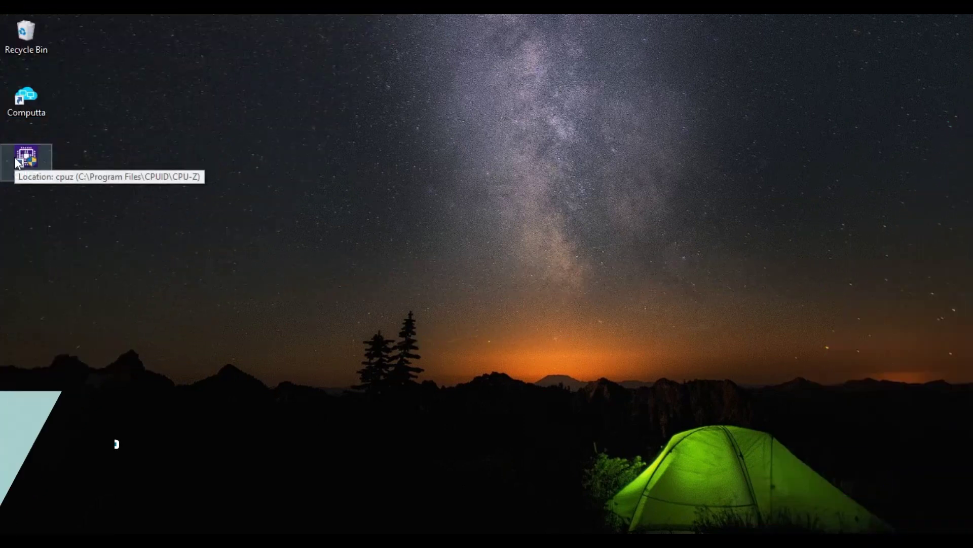
Open CPU-Z and review the processor, cache, mainboard and memory details, including the SPD data for memory slot #2
{"action": "double_click", "coordinate": [15, 159]}
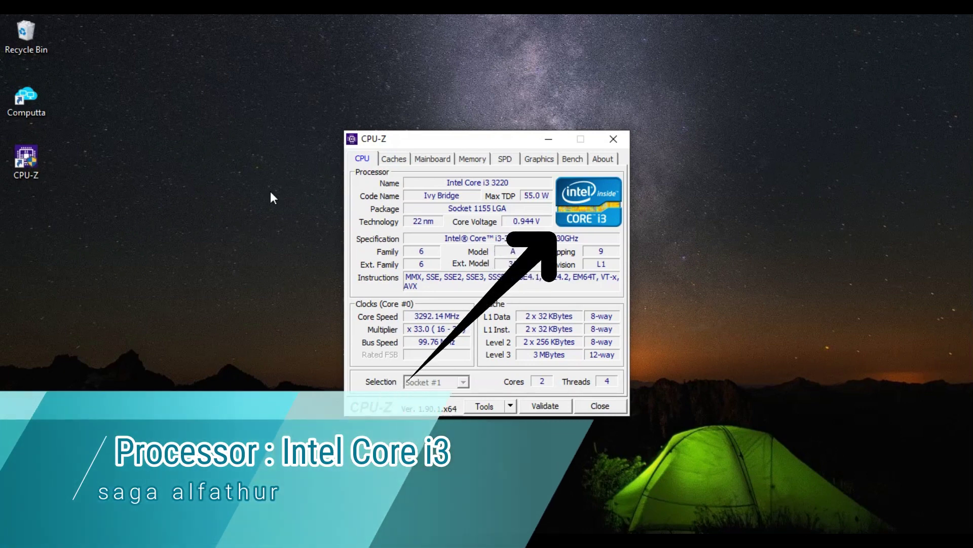
{"action": "left_click", "coordinate": [389, 160]}
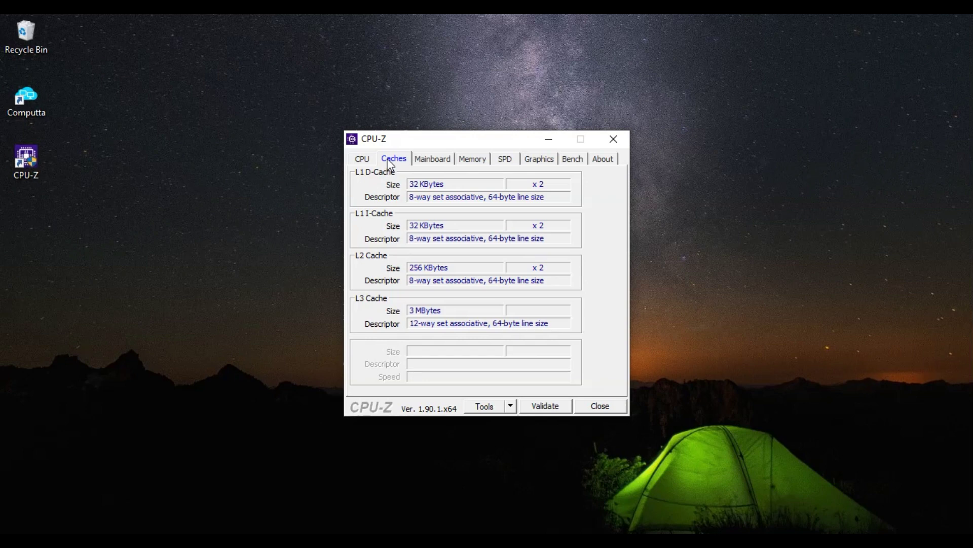
{"action": "left_click", "coordinate": [434, 160]}
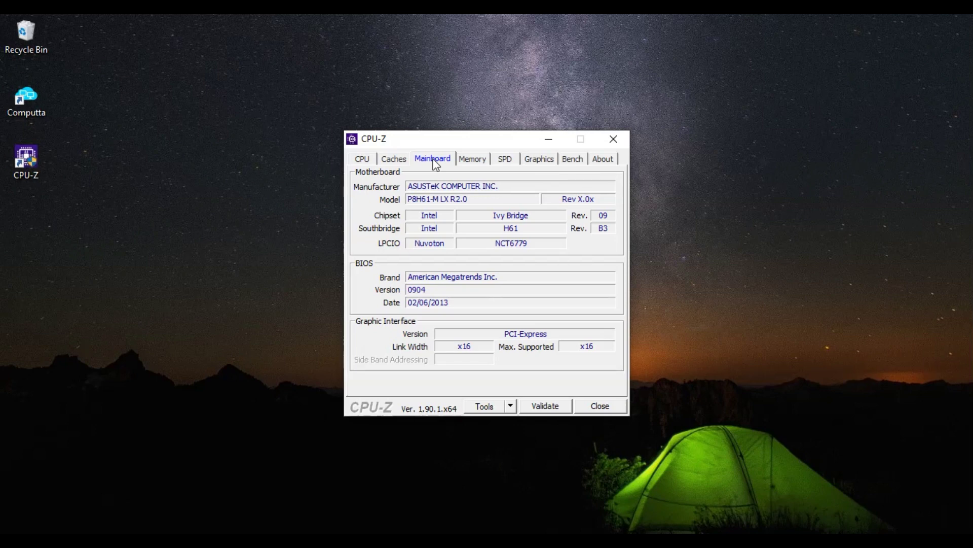
{"action": "left_click", "coordinate": [471, 162]}
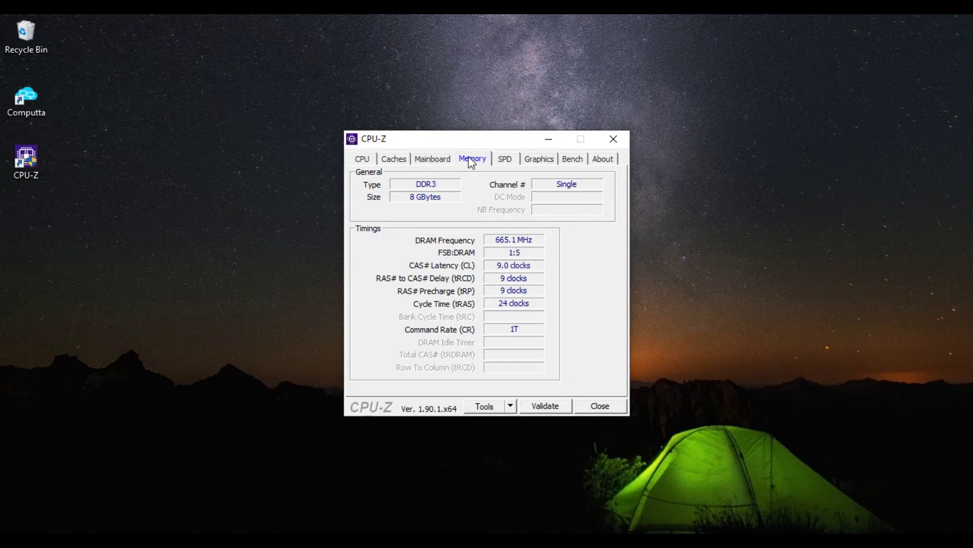
{"action": "left_click", "coordinate": [505, 159]}
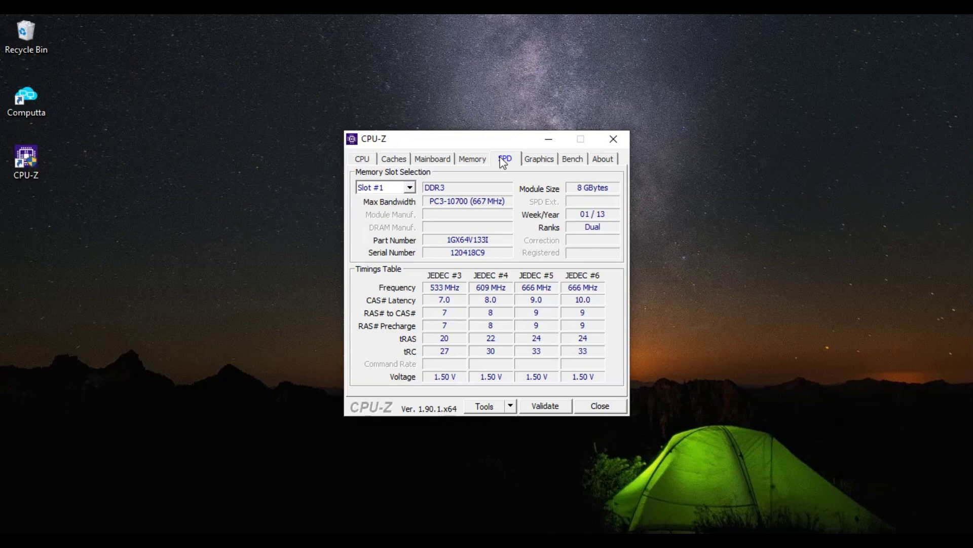
{"action": "left_click", "coordinate": [409, 188]}
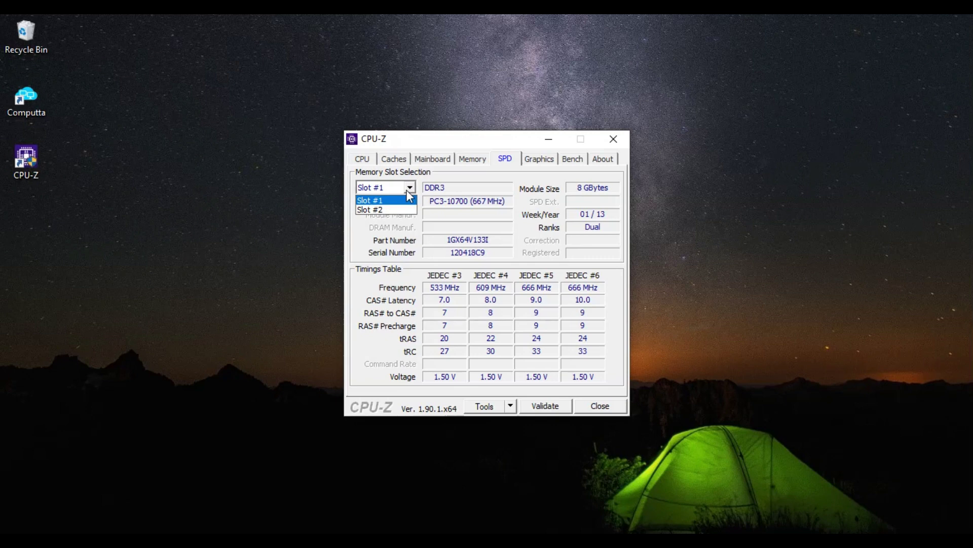
{"action": "left_click", "coordinate": [394, 211]}
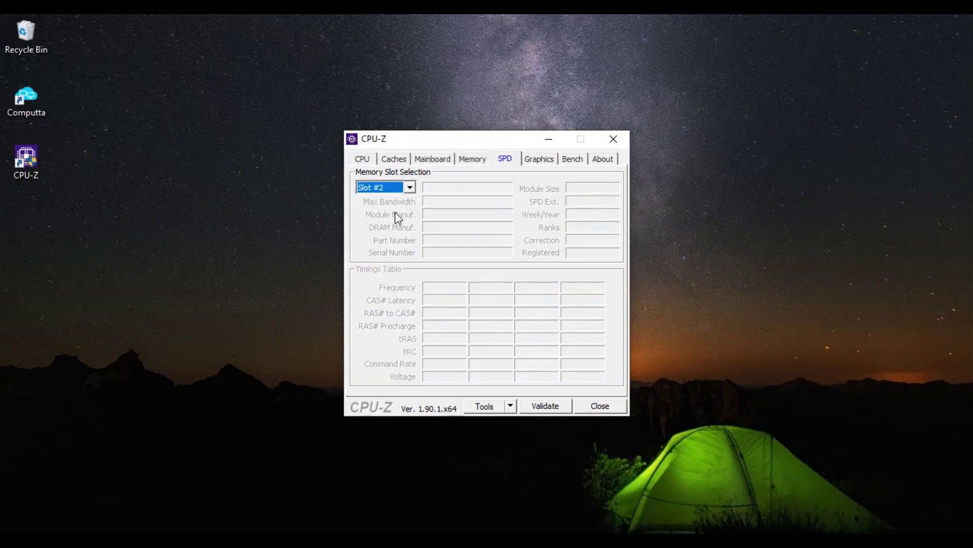
Review the graphics card, benchmark and version information, and close CPU-Z
{"action": "left_click", "coordinate": [539, 159]}
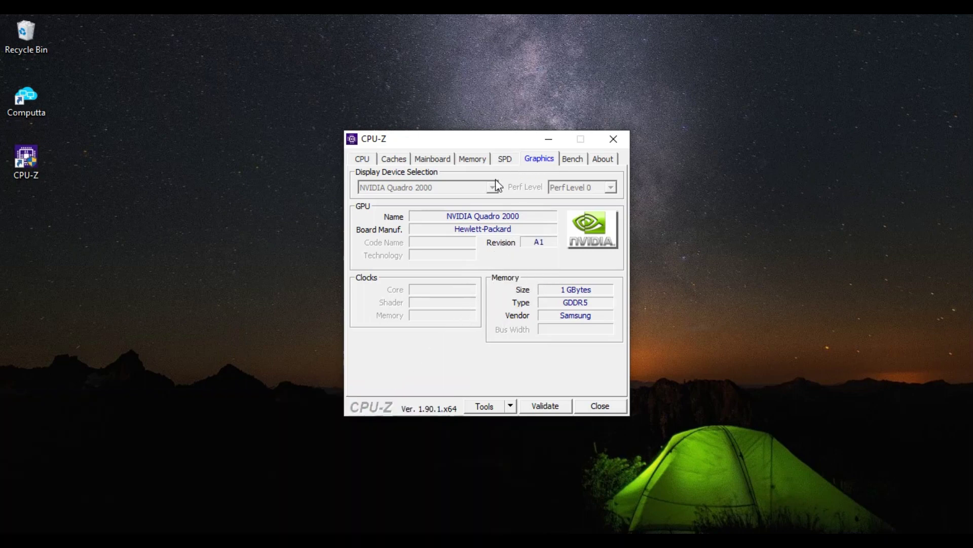
{"action": "left_click", "coordinate": [572, 160]}
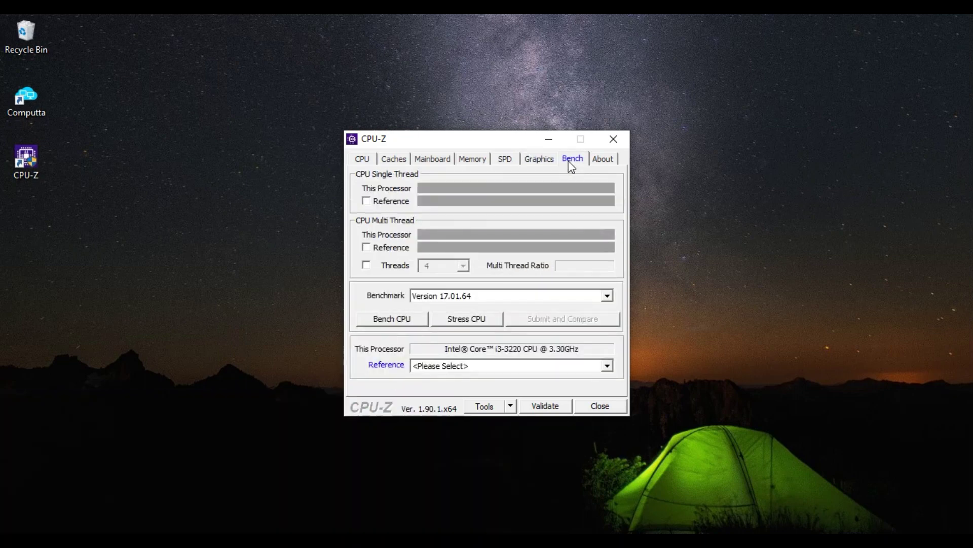
{"action": "left_click", "coordinate": [600, 161]}
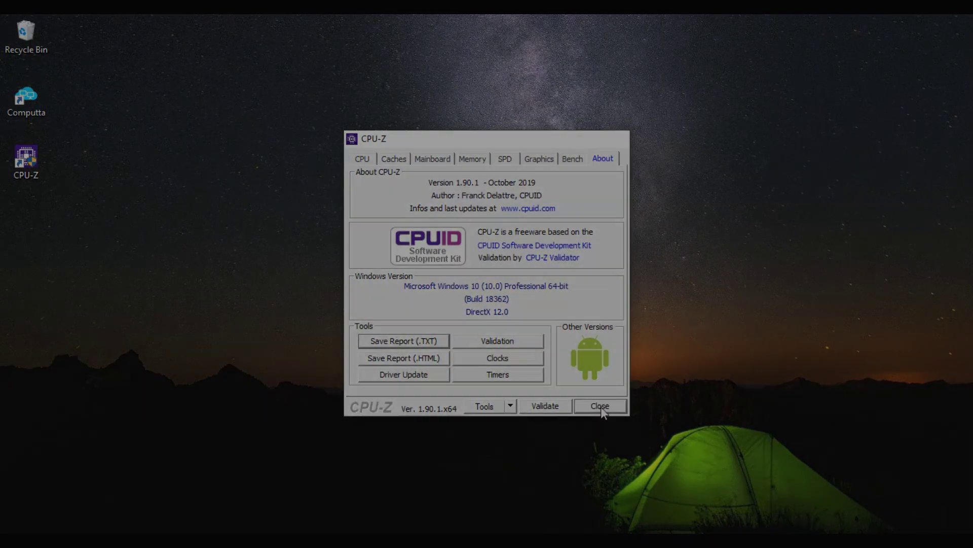
{"action": "left_click", "coordinate": [600, 406]}
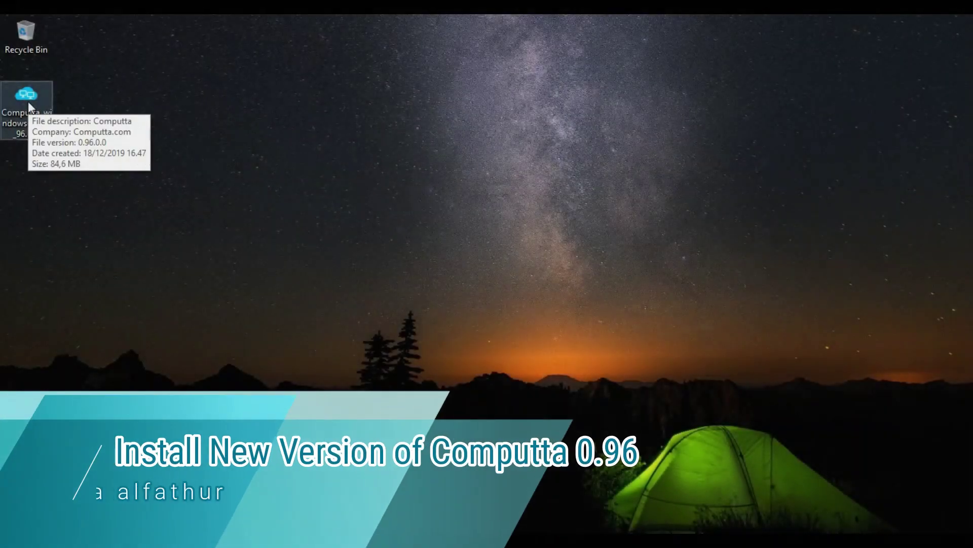
Install Computta 0.96 in C:\Program Files\Computta with a Computta Start Menu folder and shortcuts for all users, and launch it on finishing
{"action": "right_click", "coordinate": [28, 102]}
{"action": "left_click", "coordinate": [194, 125]}
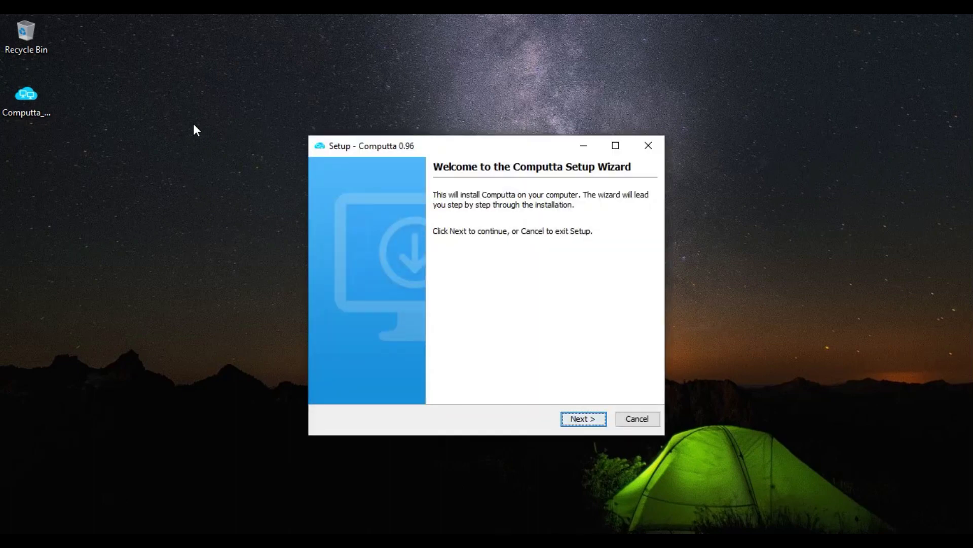
{"action": "left_click", "coordinate": [604, 417]}
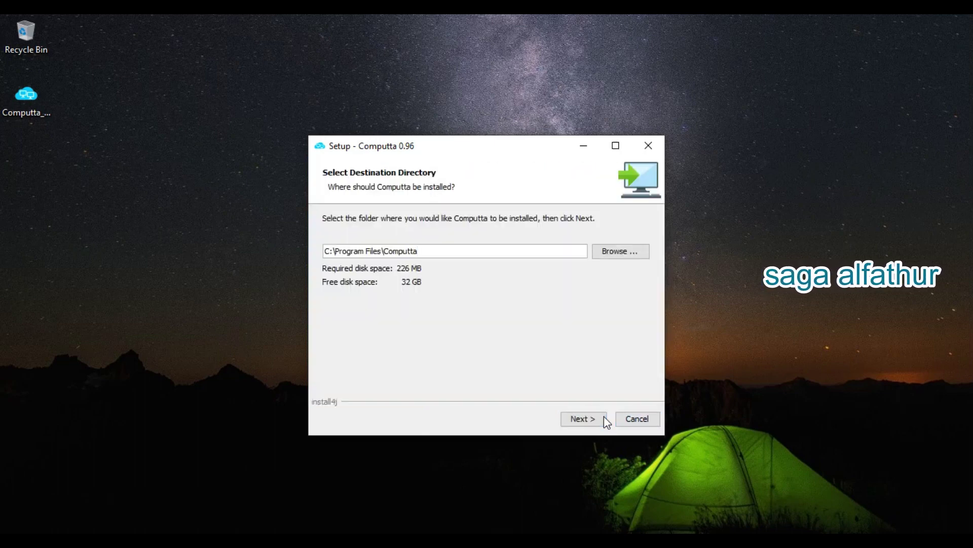
{"action": "left_click", "coordinate": [604, 416]}
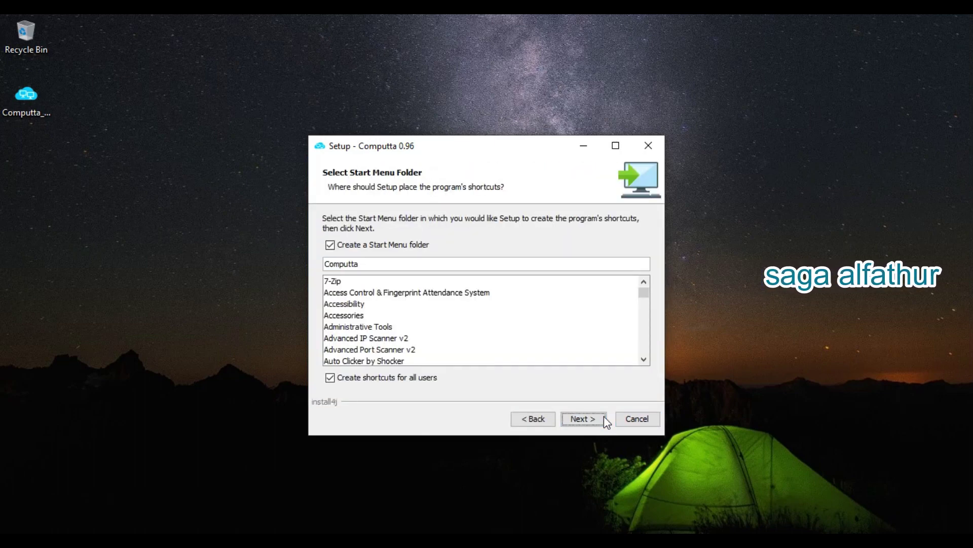
{"action": "left_click", "coordinate": [604, 416]}
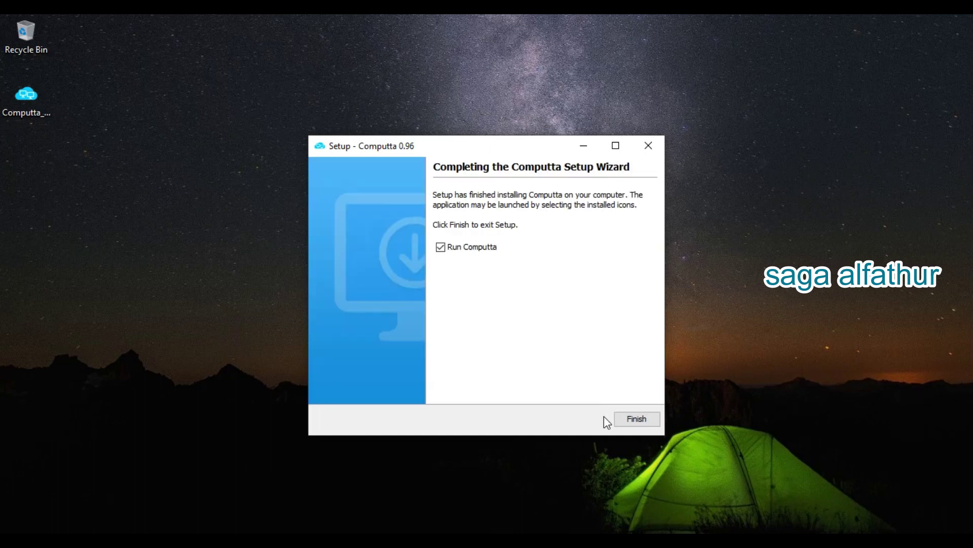
{"action": "left_click", "coordinate": [655, 421]}
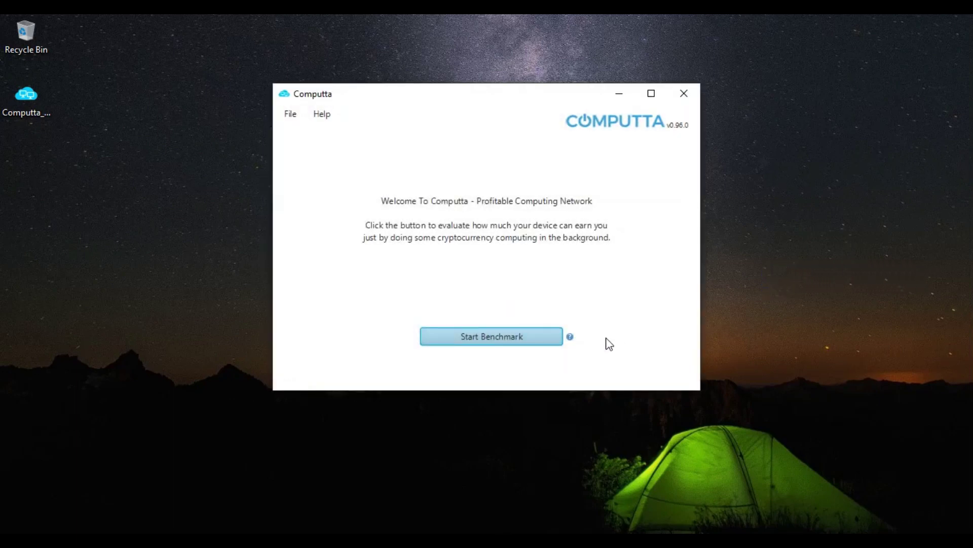
Start the Computta benchmark and log in with the registered e-mail and account password
{"action": "left_click", "coordinate": [558, 344]}
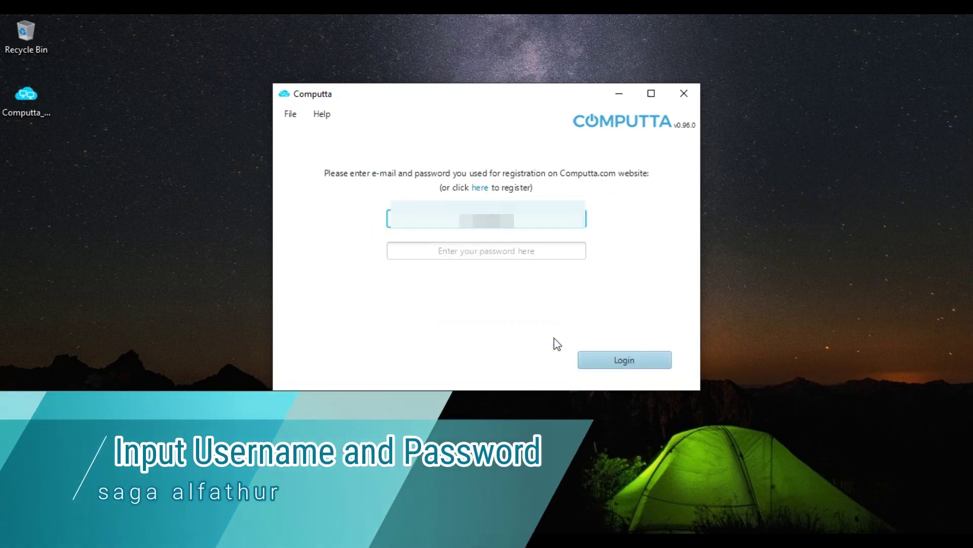
{"action": "key", "text": "Tab"}
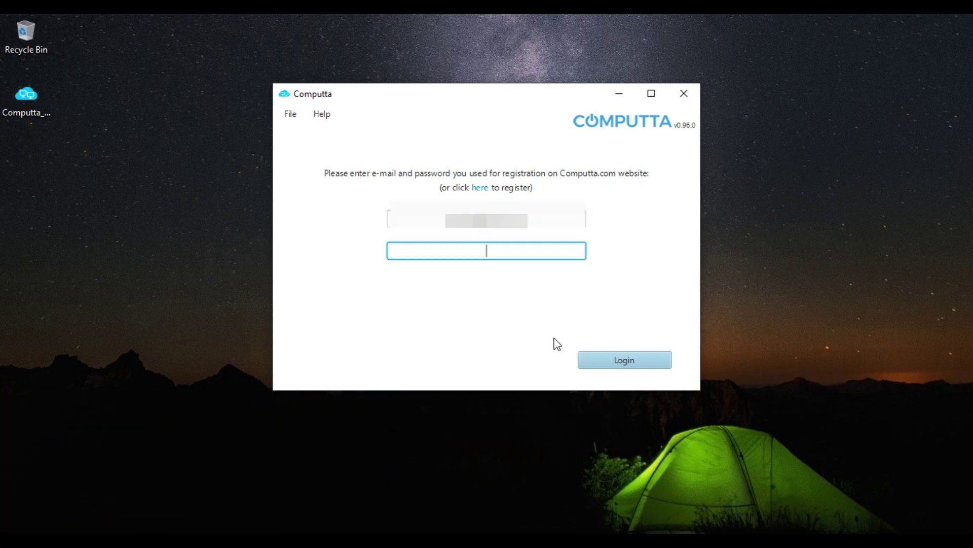
{"action": "type", "text": "••••••••••"}
{"action": "left_click", "coordinate": [658, 361]}
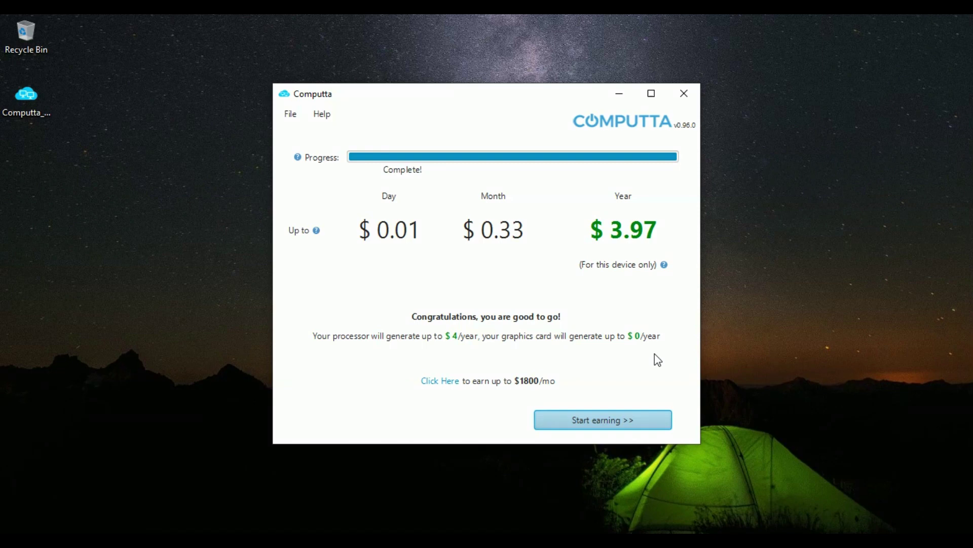
Start earning at 100% power and review the help for the My Referrals, My Devices, CPU and GPU indicators
{"action": "left_click", "coordinate": [655, 421]}
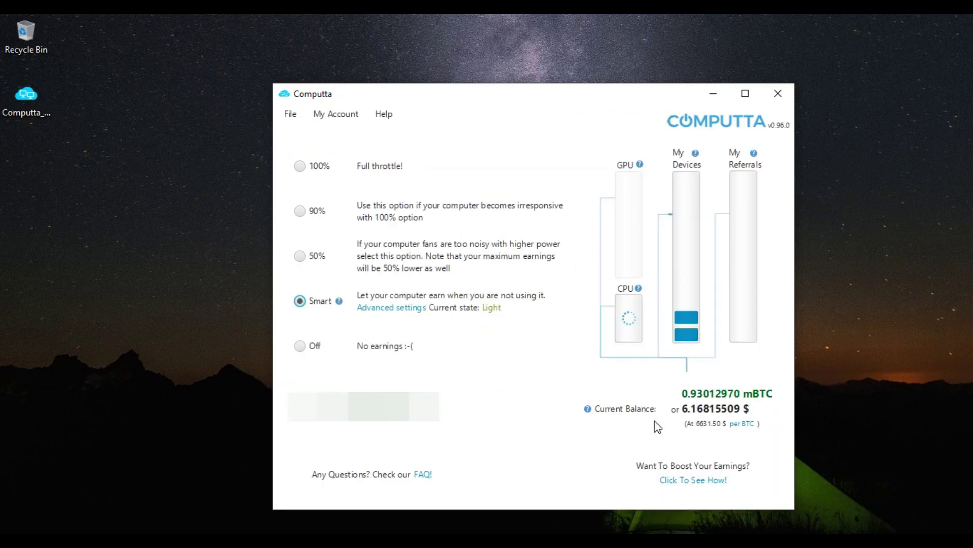
{"action": "left_click", "coordinate": [301, 167]}
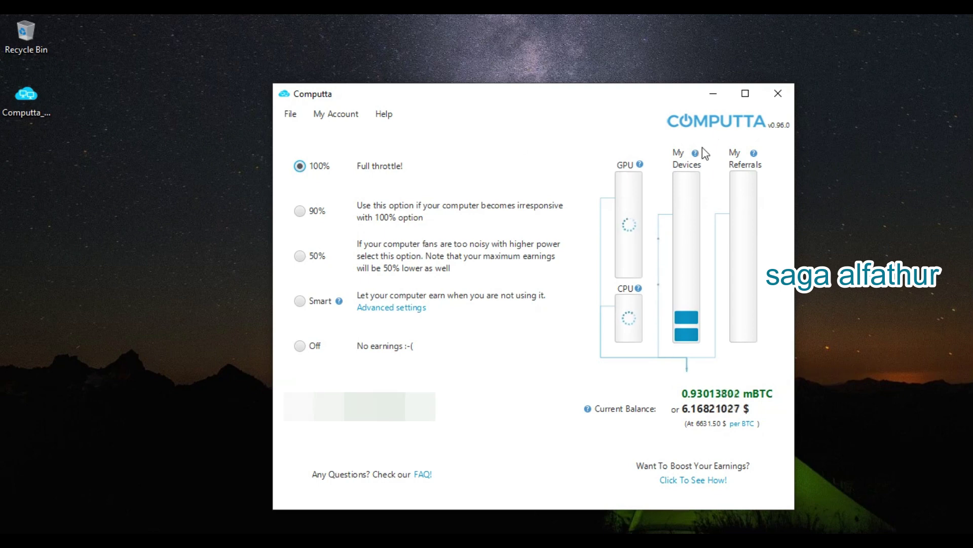
{"action": "mouse_move", "coordinate": [755, 156]}
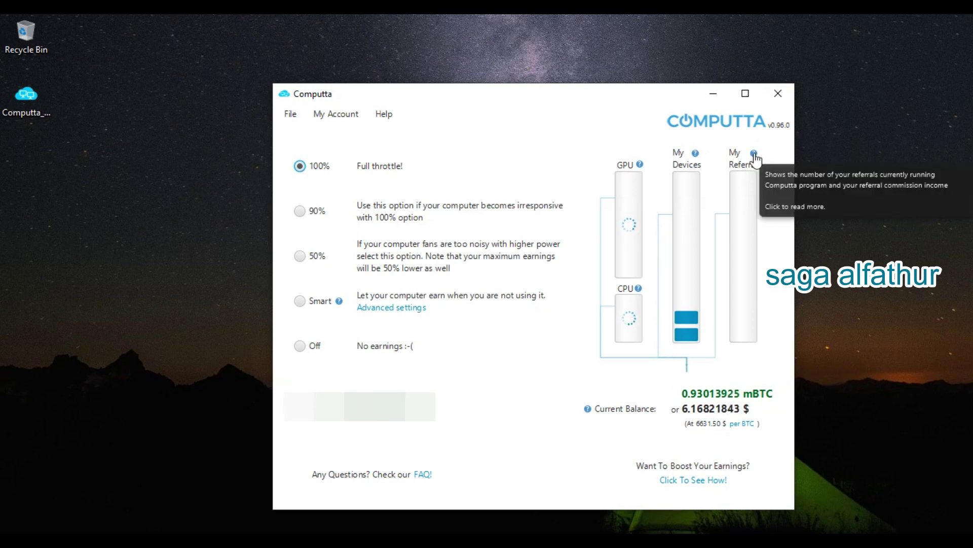
{"action": "mouse_move", "coordinate": [698, 155]}
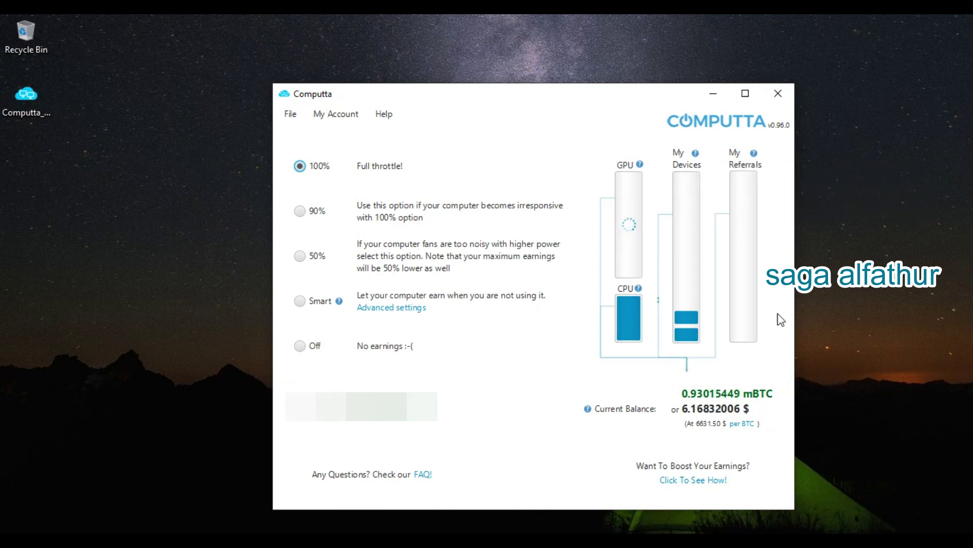
{"action": "mouse_move", "coordinate": [640, 294]}
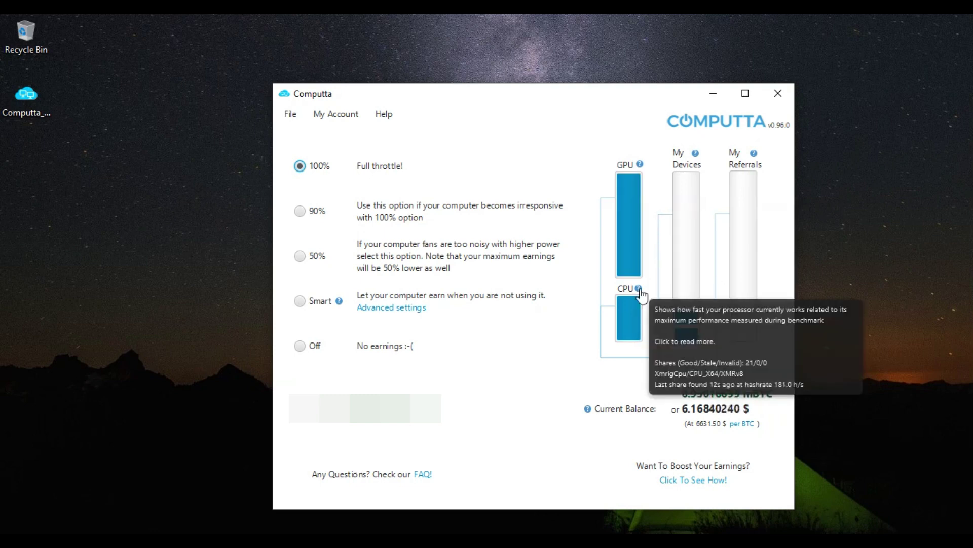
{"action": "mouse_move", "coordinate": [641, 167]}
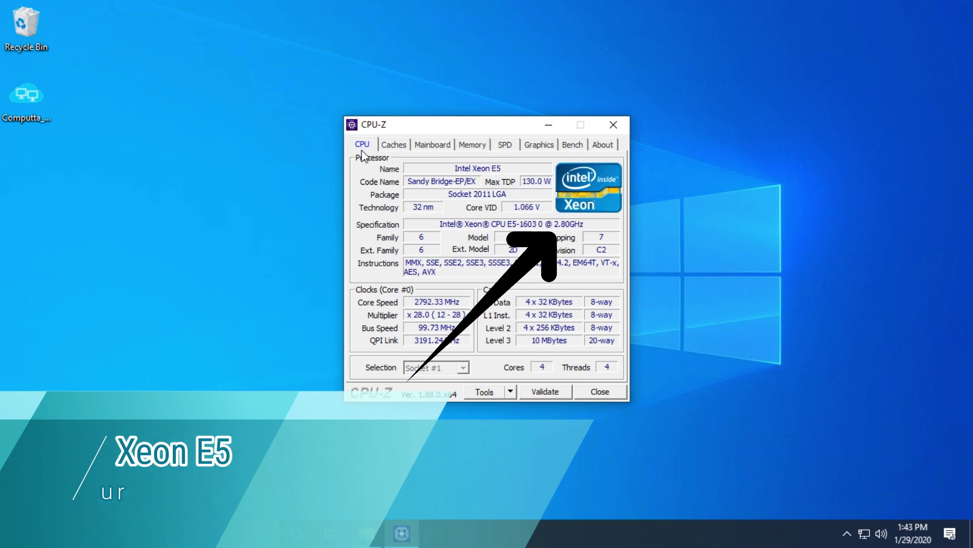
Review the cache, mainboard and memory details of the Xeon E5 computer in CPU-Z
{"action": "left_click", "coordinate": [394, 146]}
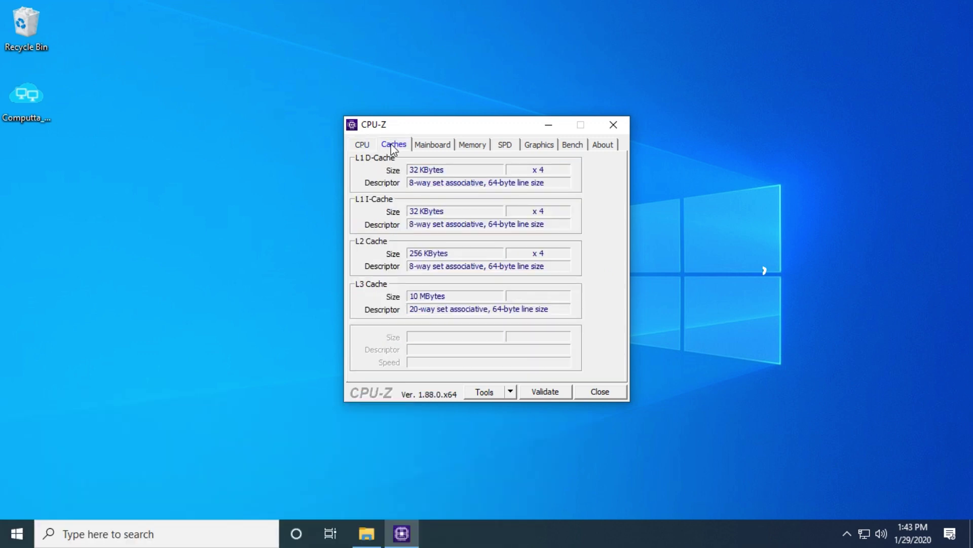
{"action": "left_click", "coordinate": [432, 144]}
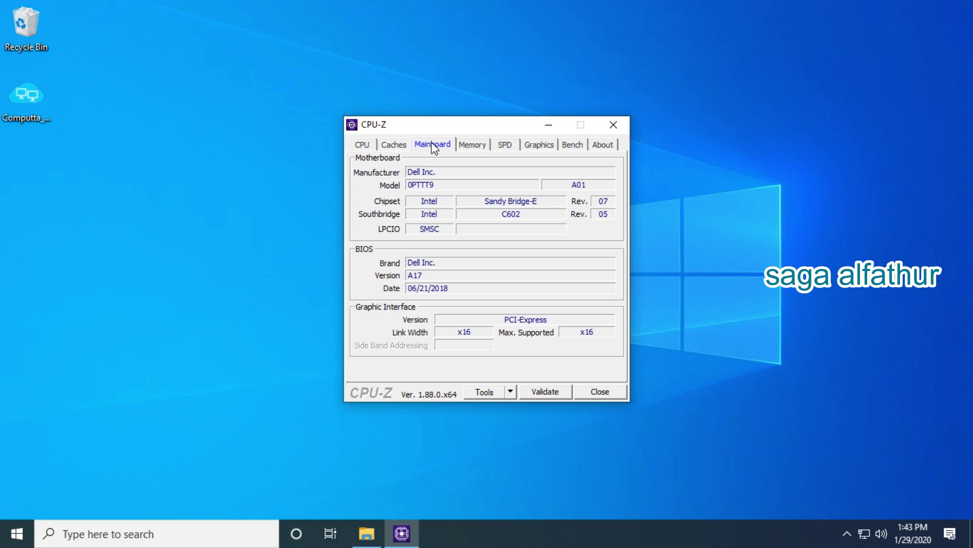
{"action": "left_click", "coordinate": [470, 146]}
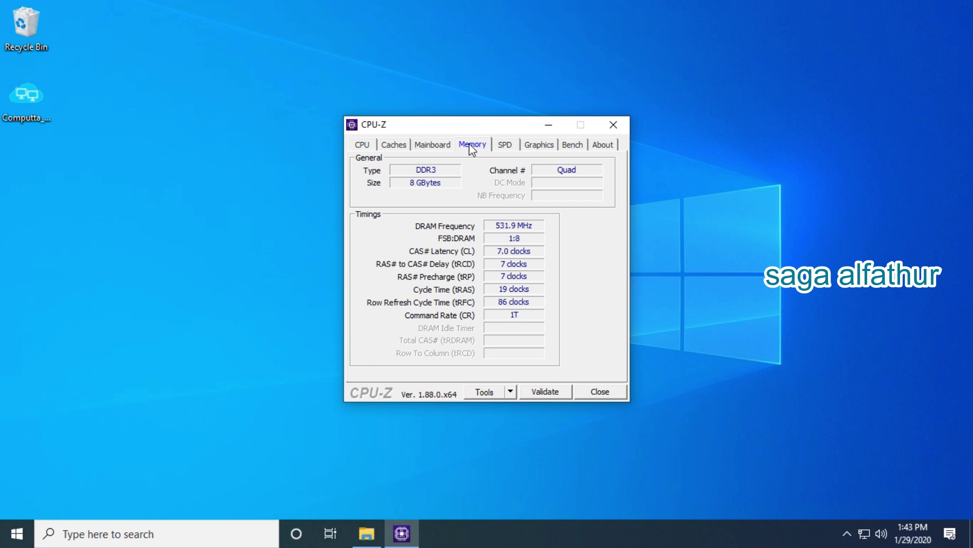
Check the SPD information of the Xeon computer's memory slots #1 through #4
{"action": "left_click", "coordinate": [500, 146]}
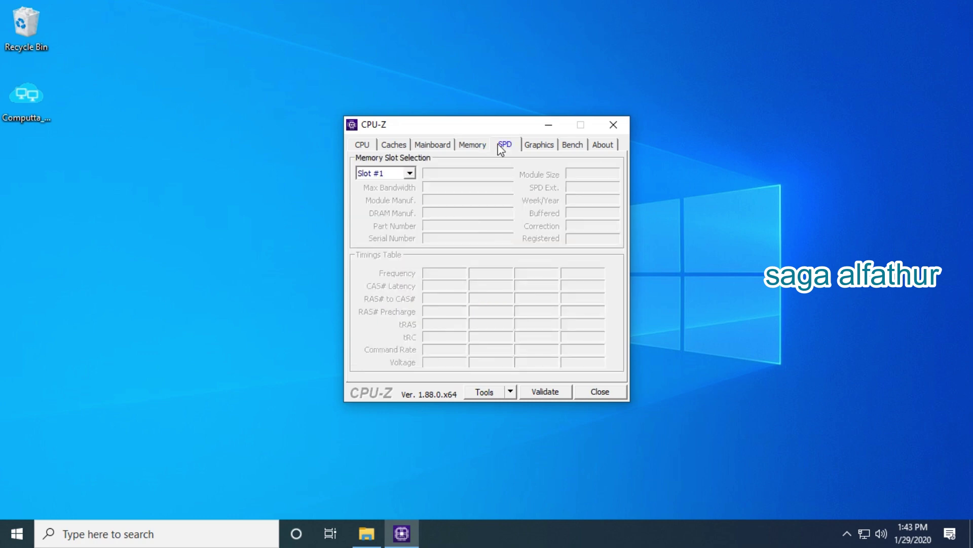
{"action": "left_click", "coordinate": [410, 173]}
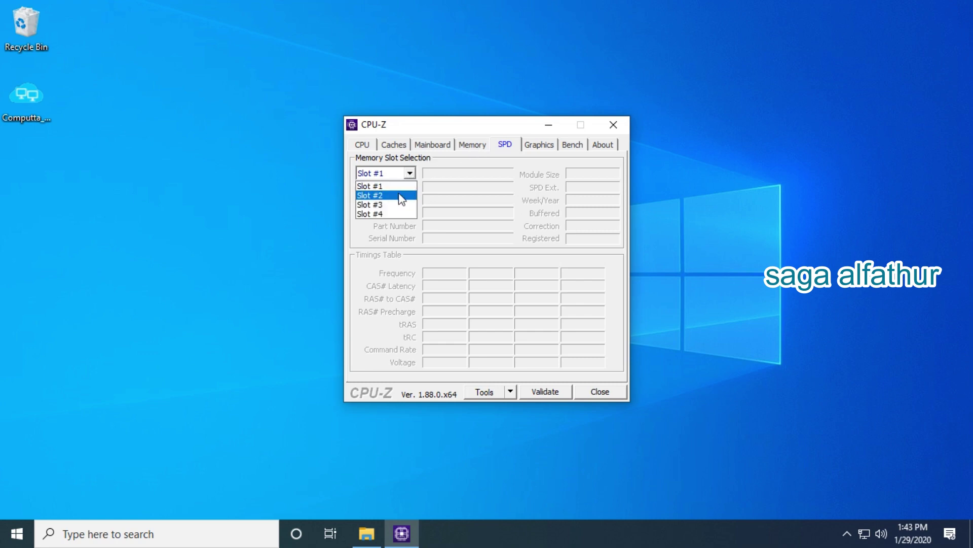
{"action": "left_click", "coordinate": [401, 196]}
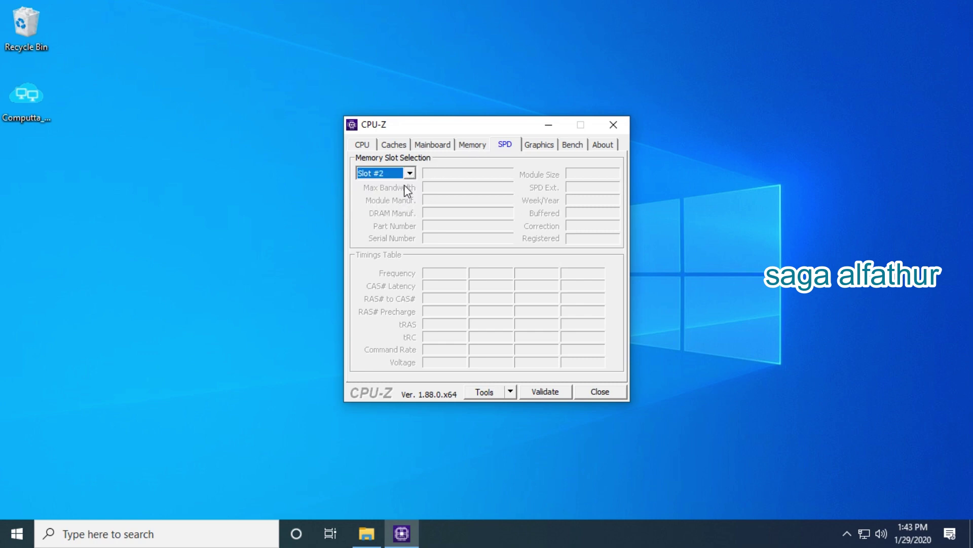
{"action": "left_click", "coordinate": [409, 174]}
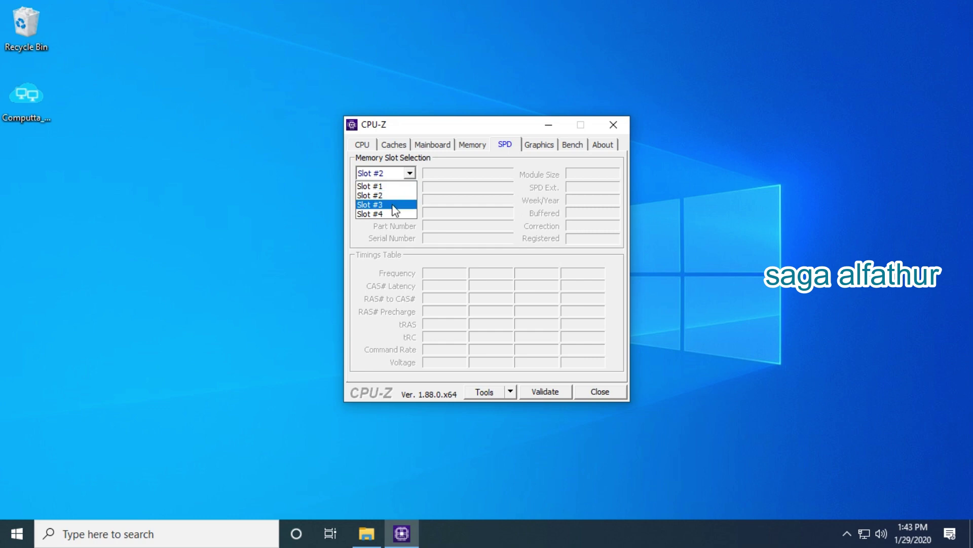
{"action": "left_click", "coordinate": [395, 204]}
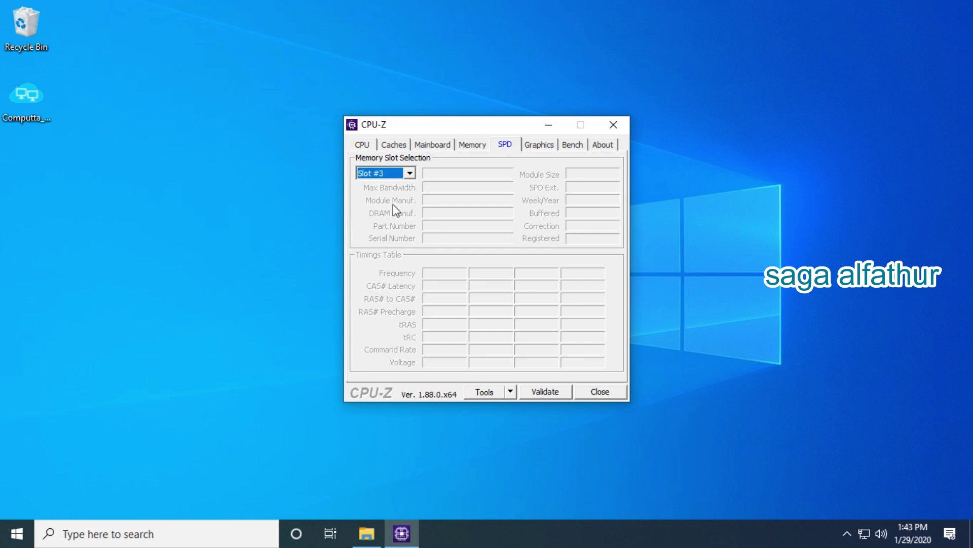
{"action": "left_click", "coordinate": [411, 174]}
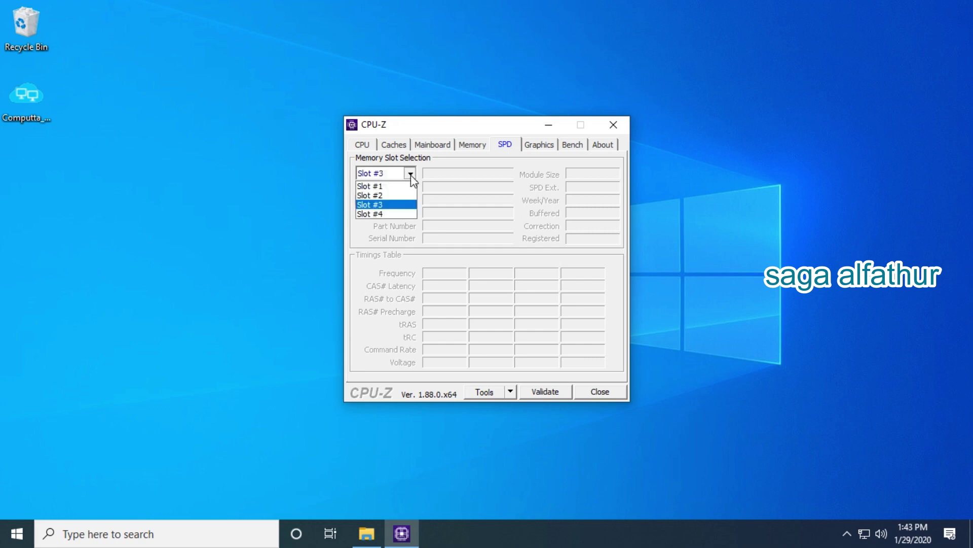
{"action": "left_click", "coordinate": [404, 213]}
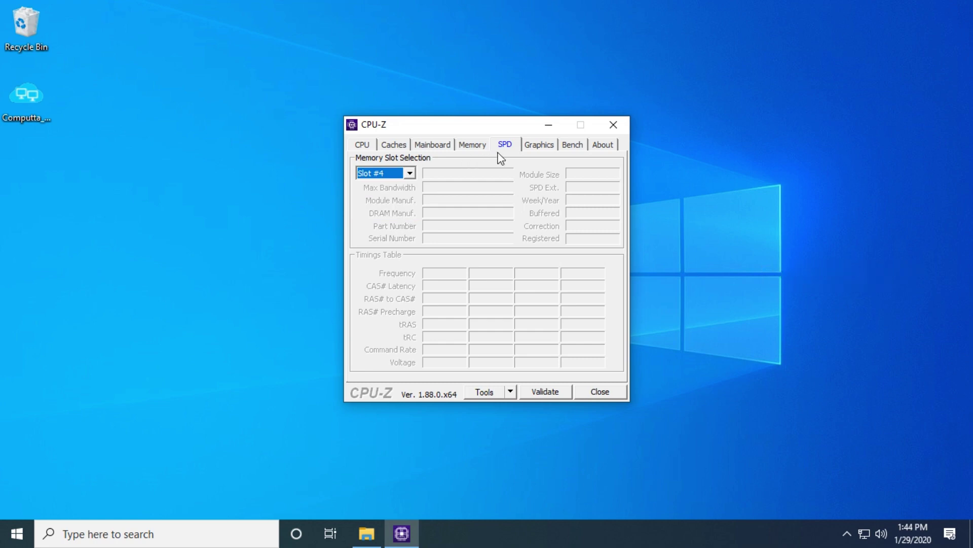
Review the graphics details of the NVIDIA GeForce RTX 2060 and the Microsoft Remote Display Adapter in CPU-Z
{"action": "left_click", "coordinate": [541, 145]}
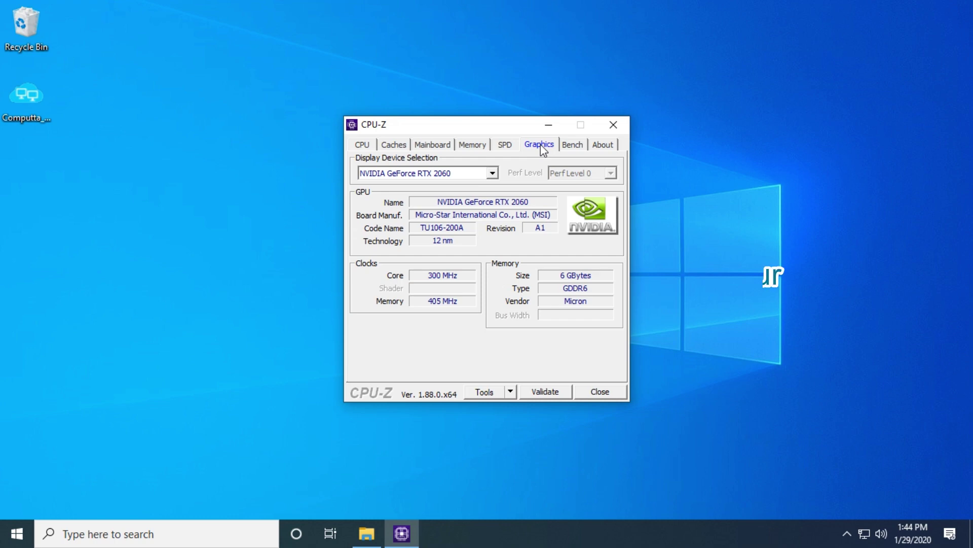
{"action": "left_click", "coordinate": [493, 175]}
{"action": "left_click", "coordinate": [477, 183]}
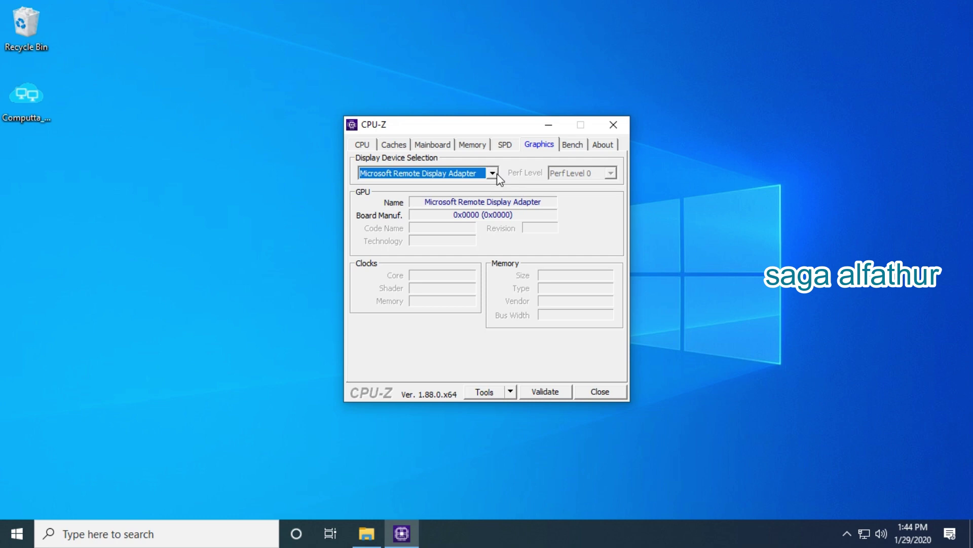
{"action": "left_click", "coordinate": [493, 173]}
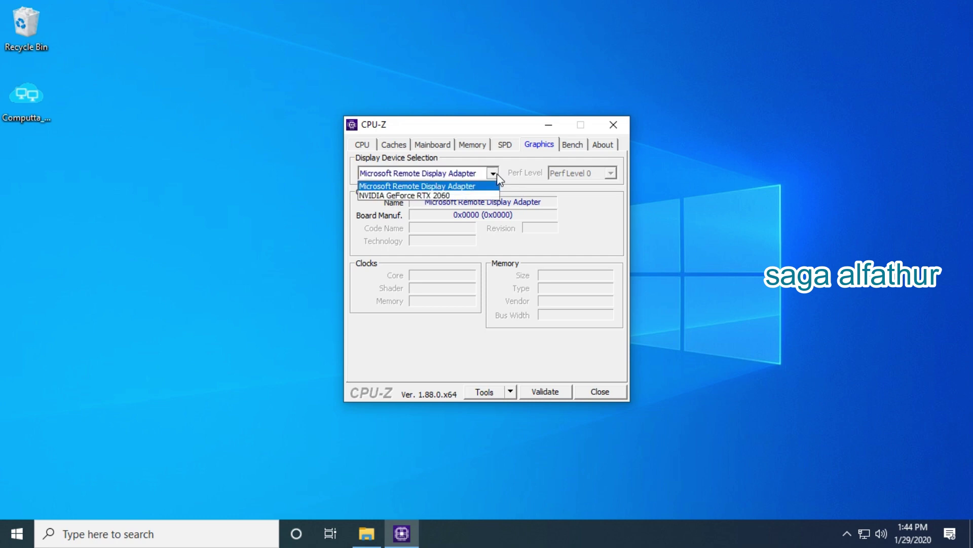
{"action": "left_click", "coordinate": [458, 195]}
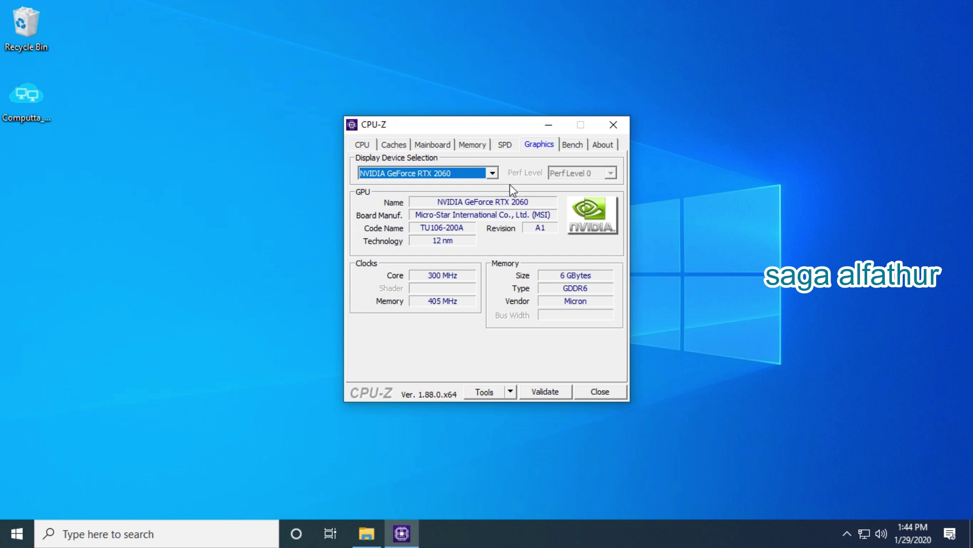
Look over CPU-Z's benchmark options and its version and Windows information, and close CPU-Z
{"action": "left_click", "coordinate": [572, 145]}
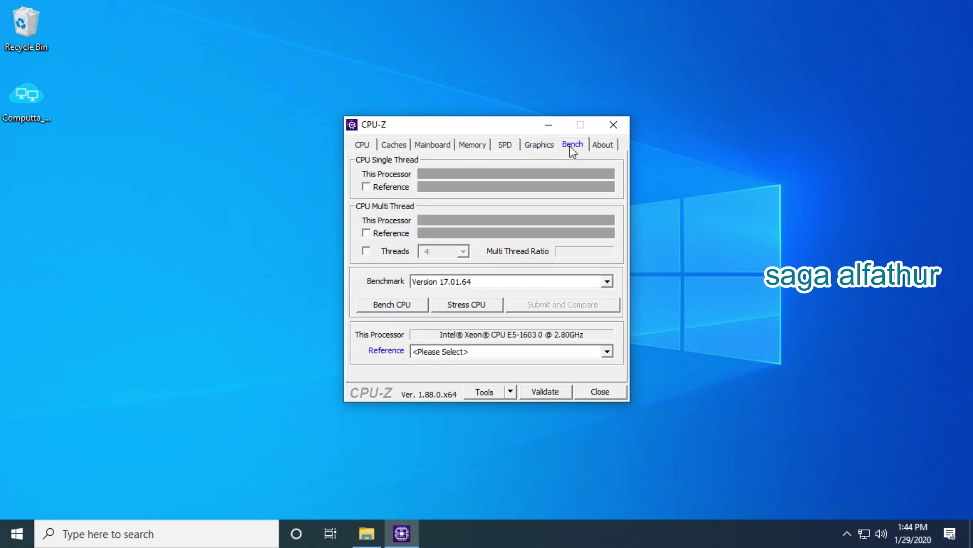
{"action": "left_click", "coordinate": [597, 147]}
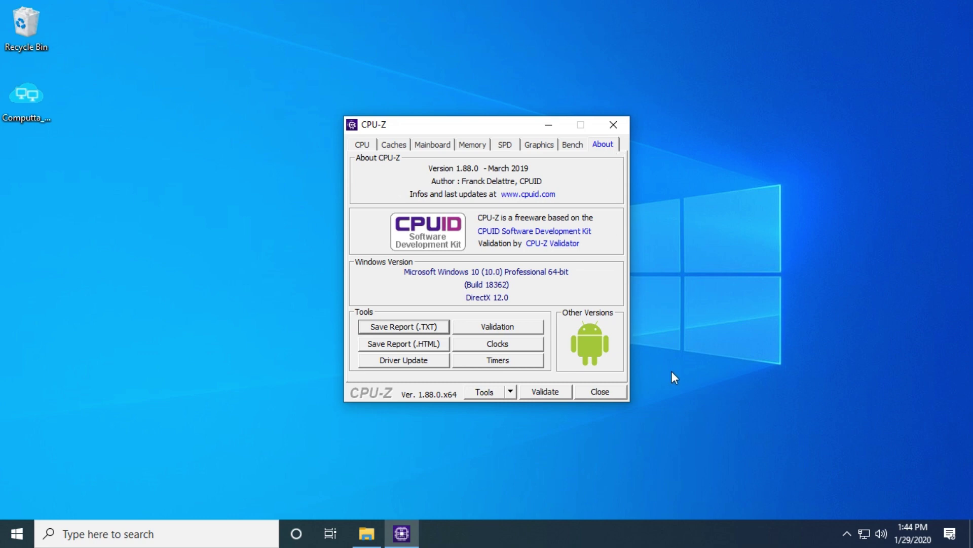
{"action": "left_click", "coordinate": [616, 394]}
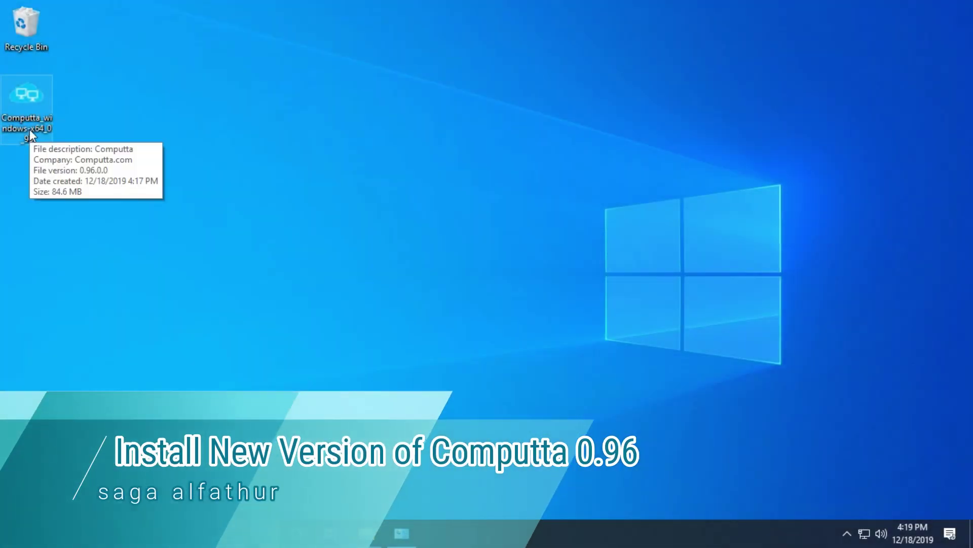
Install Computta 0.96 as administrator with the default Computta Start Menu folder and shortcuts for all users, and launch it on completion
{"action": "right_click", "coordinate": [29, 133]}
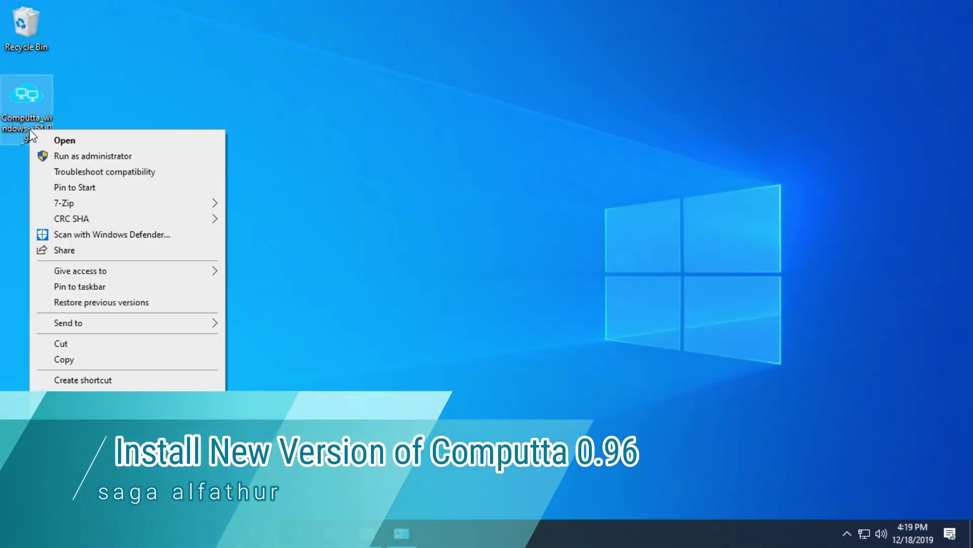
{"action": "left_click", "coordinate": [161, 154]}
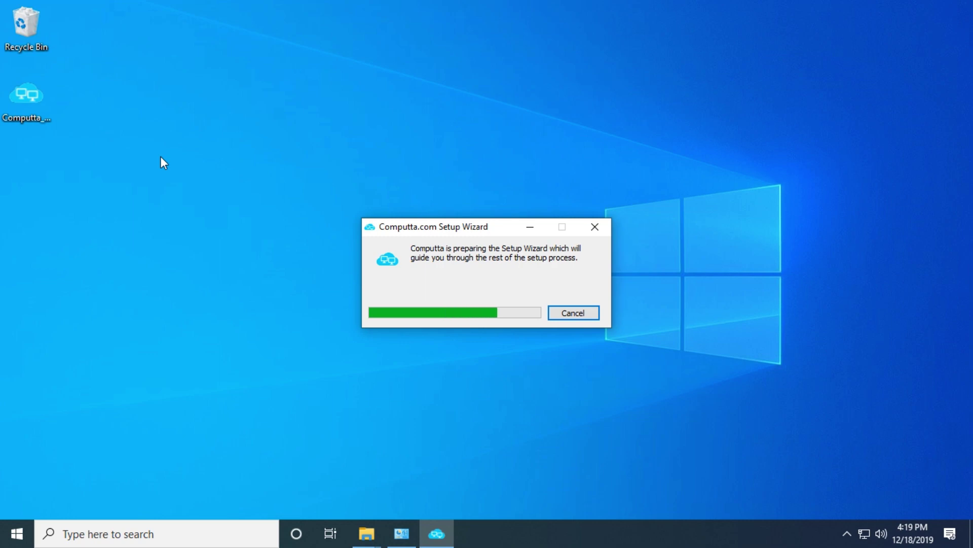
{"action": "left_click", "coordinate": [603, 404]}
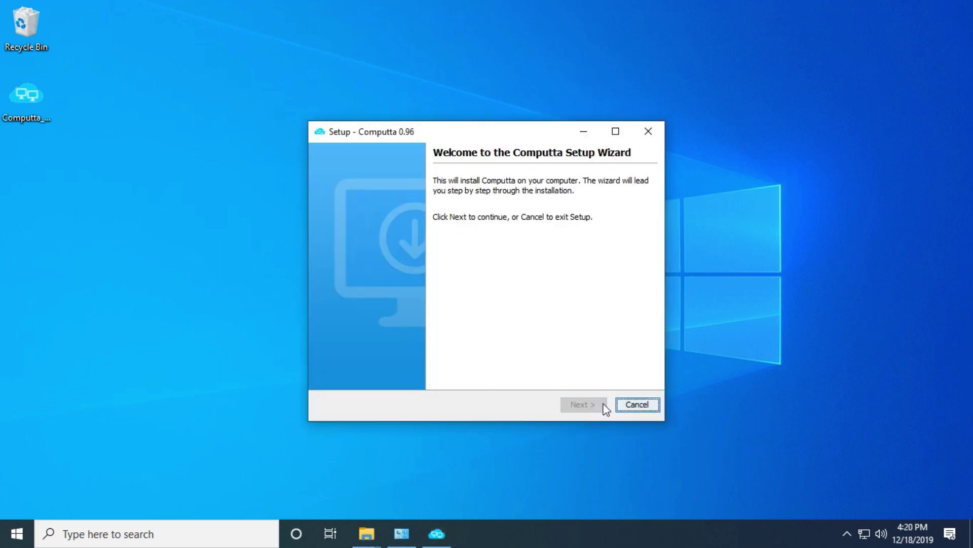
{"action": "left_click", "coordinate": [605, 406]}
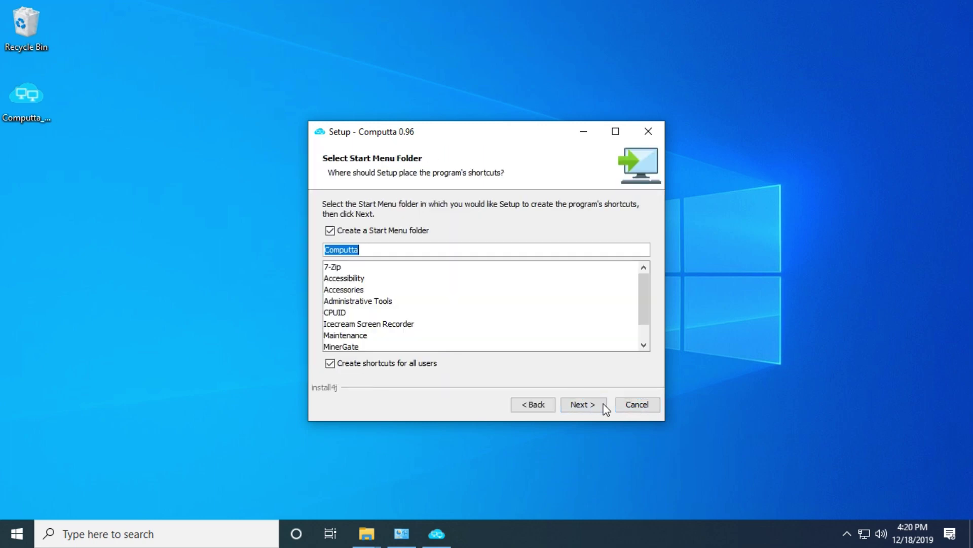
{"action": "left_click", "coordinate": [605, 406]}
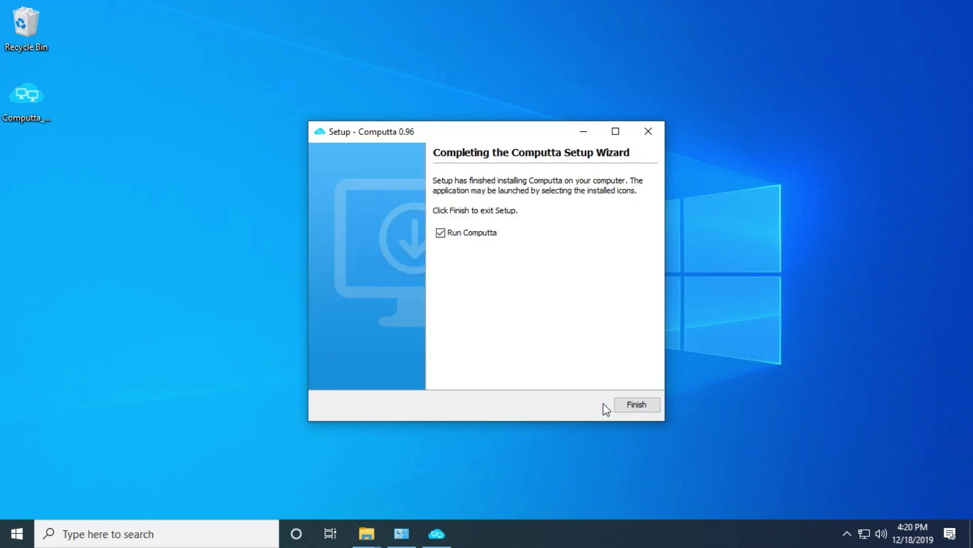
{"action": "left_click", "coordinate": [657, 405]}
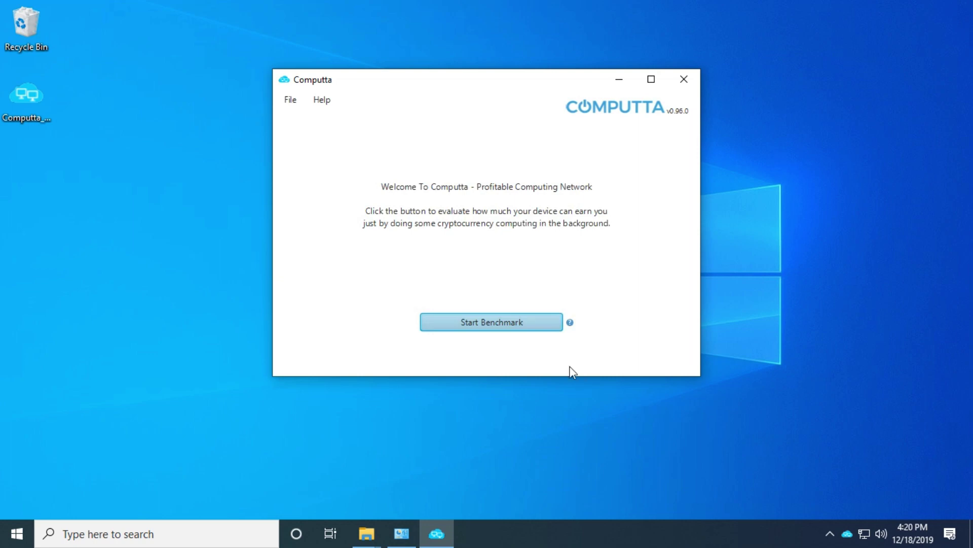
Start the Computta benchmark on the RTX 2060 computer and log in with the prefilled e-mail and the account password
{"action": "left_click", "coordinate": [548, 323]}
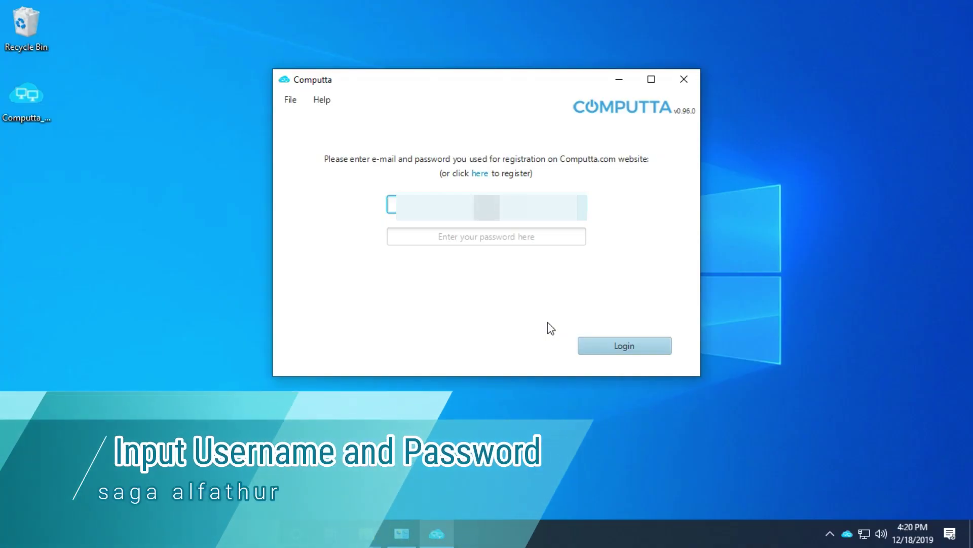
{"action": "key", "text": "Tab"}
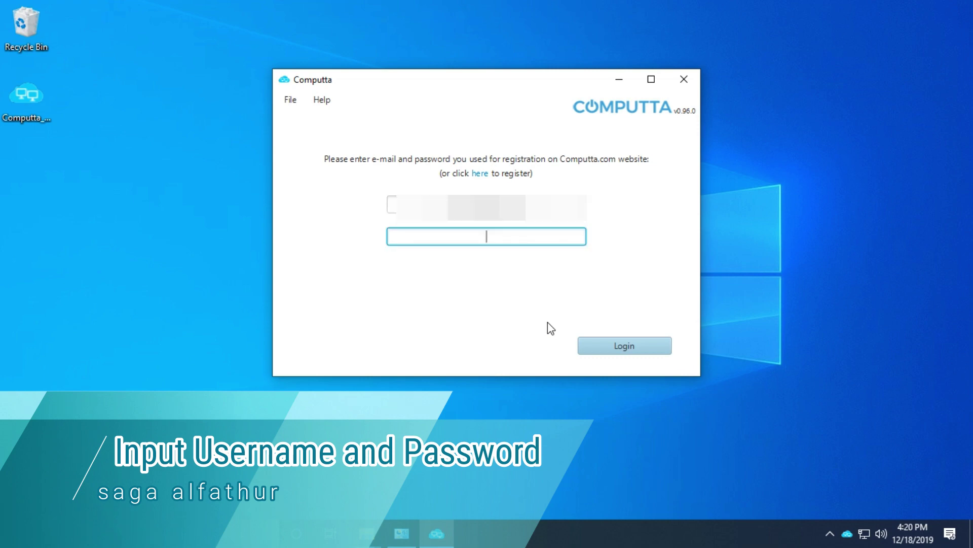
{"action": "type", "text": "••••••••••"}
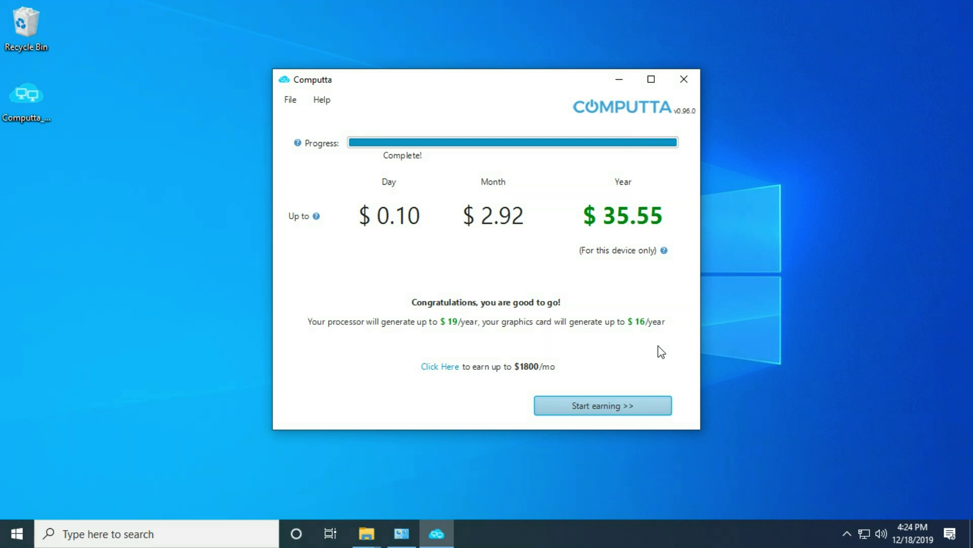
Start earning, set the computing power to 100%, and check the help for the GPU and CPU indicators
{"action": "left_click", "coordinate": [648, 404]}
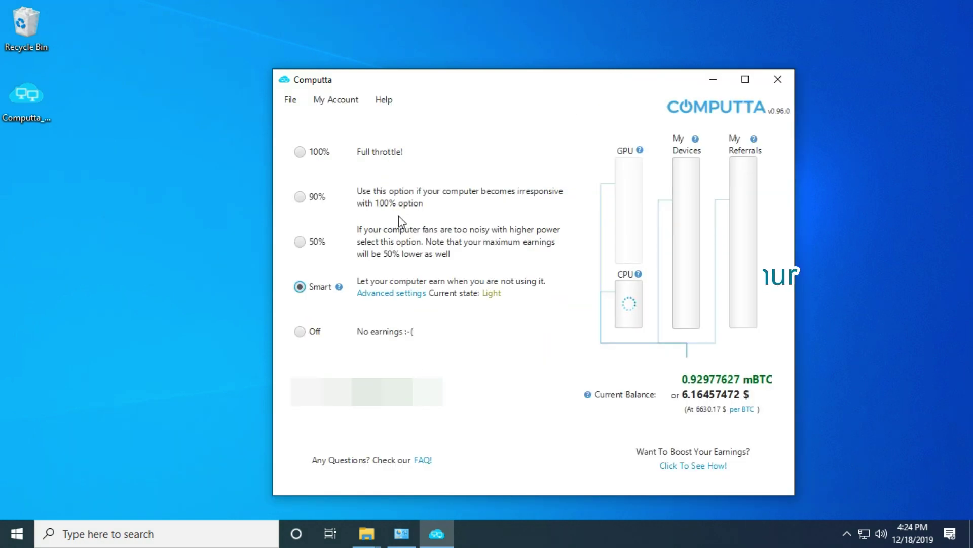
{"action": "left_click", "coordinate": [308, 155]}
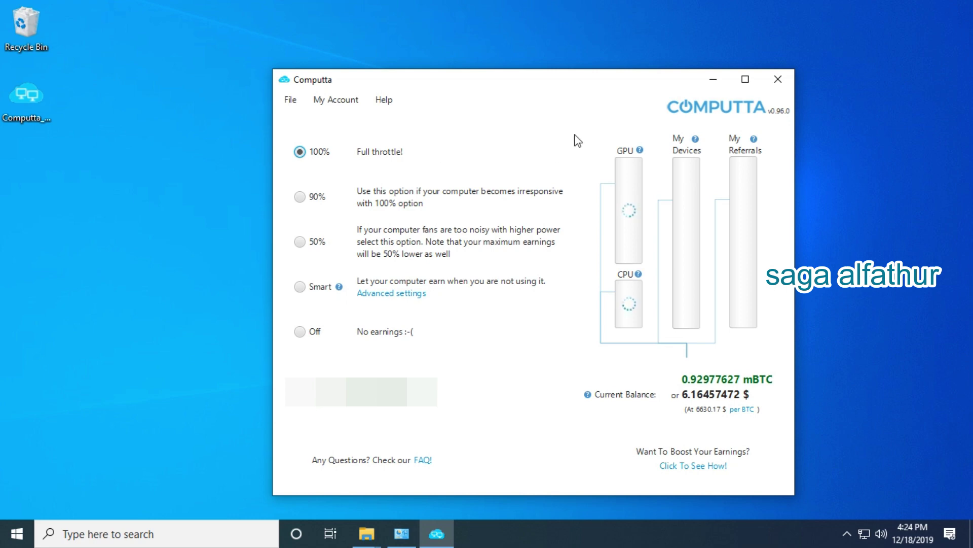
{"action": "mouse_move", "coordinate": [641, 151]}
{"action": "mouse_move", "coordinate": [641, 277]}
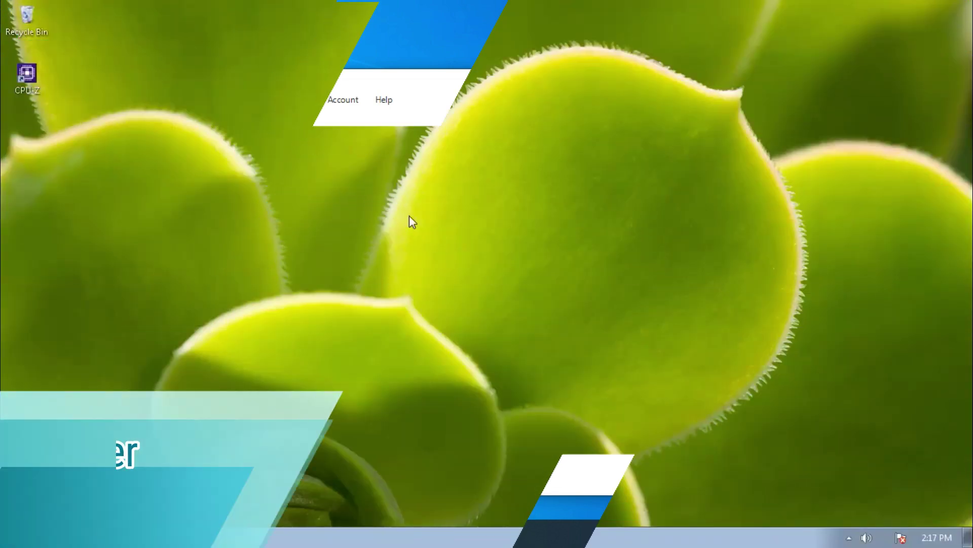
Open CPU-Z on the Windows 7 computer and review its processor, cache, mainboard and memory details
{"action": "double_click", "coordinate": [27, 81]}
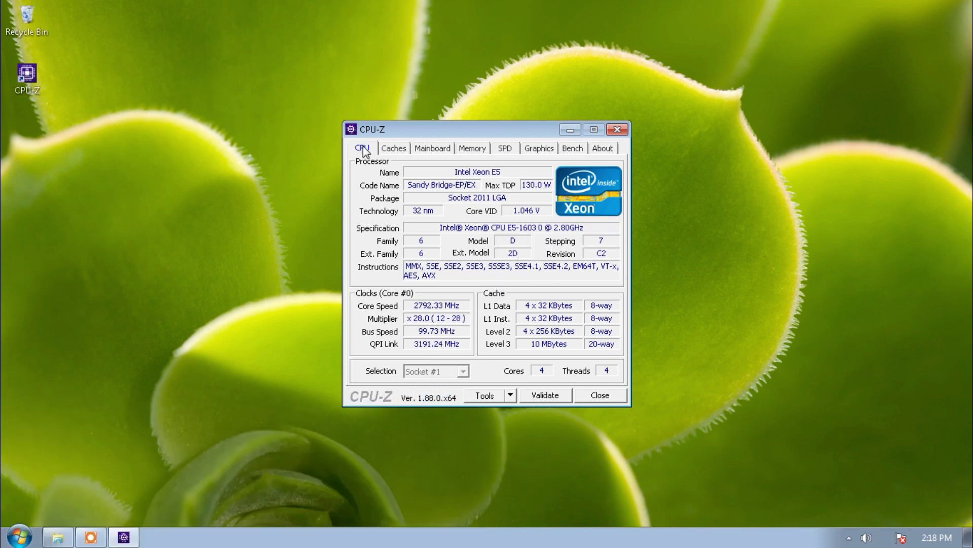
{"action": "left_click", "coordinate": [391, 150]}
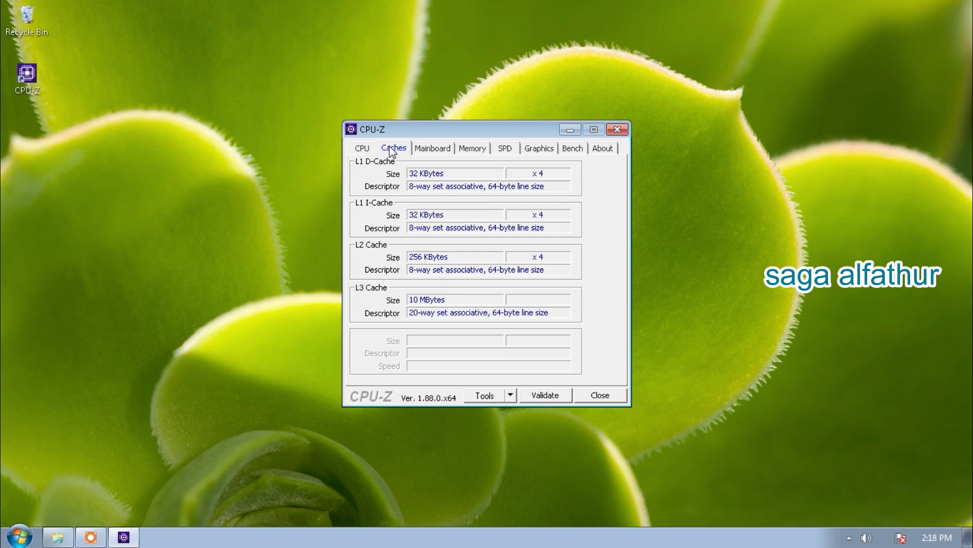
{"action": "left_click", "coordinate": [422, 151]}
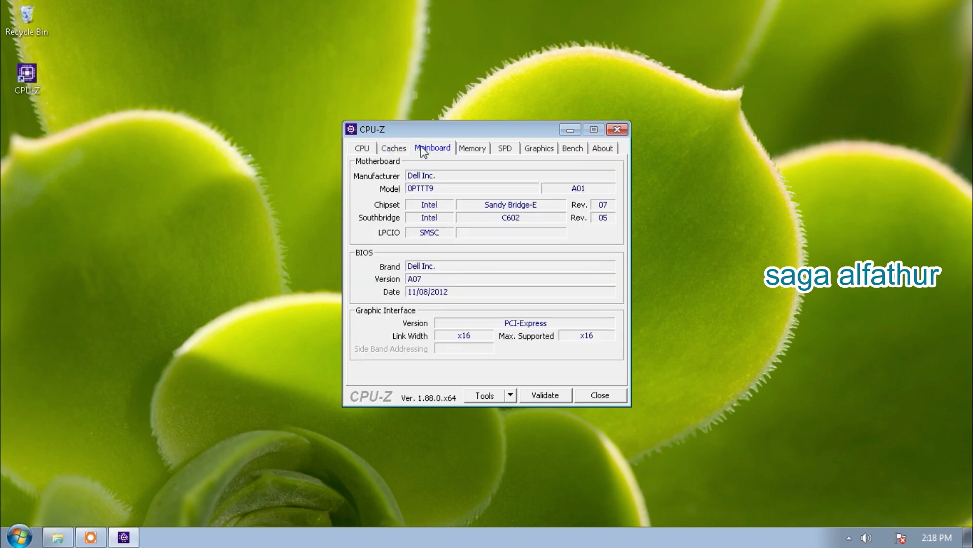
{"action": "left_click", "coordinate": [479, 149]}
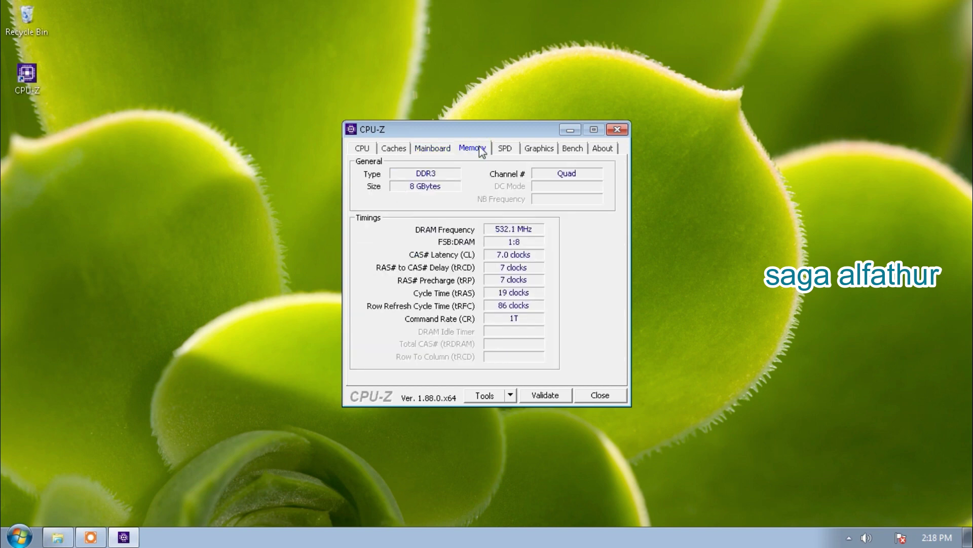
Check the SPD information of the Windows 7 computer's memory slots #1 through #4
{"action": "left_click", "coordinate": [505, 151]}
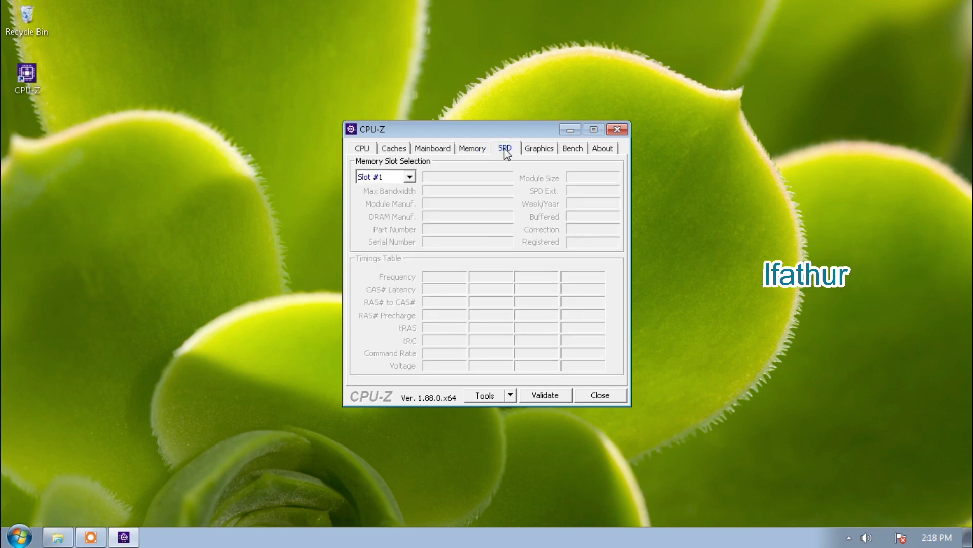
{"action": "left_click", "coordinate": [410, 177]}
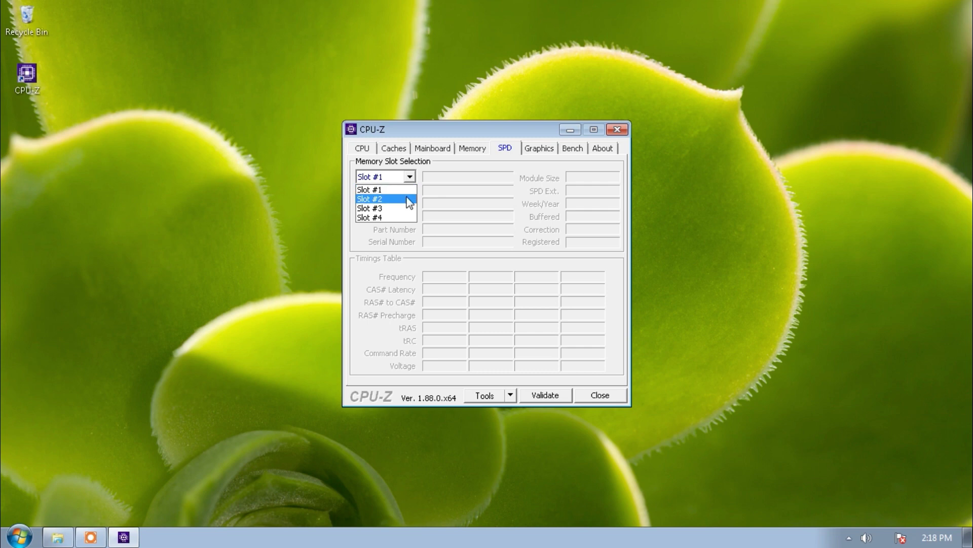
{"action": "left_click", "coordinate": [410, 199]}
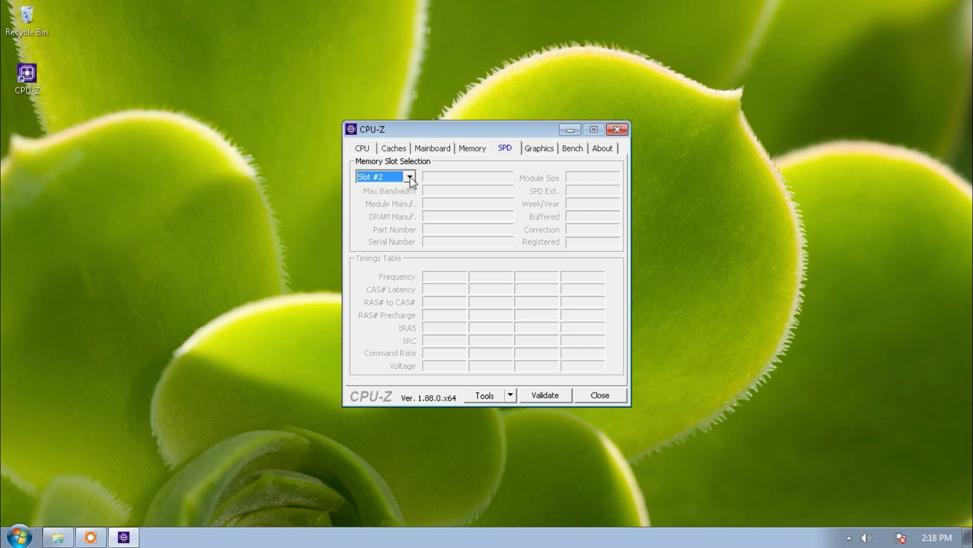
{"action": "left_click", "coordinate": [410, 177]}
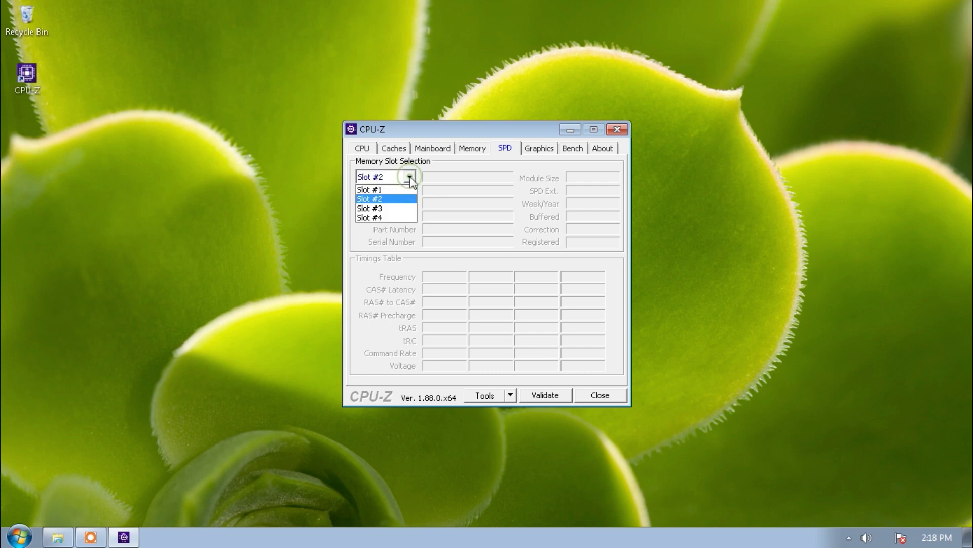
{"action": "left_click", "coordinate": [402, 207]}
{"action": "left_click", "coordinate": [410, 176]}
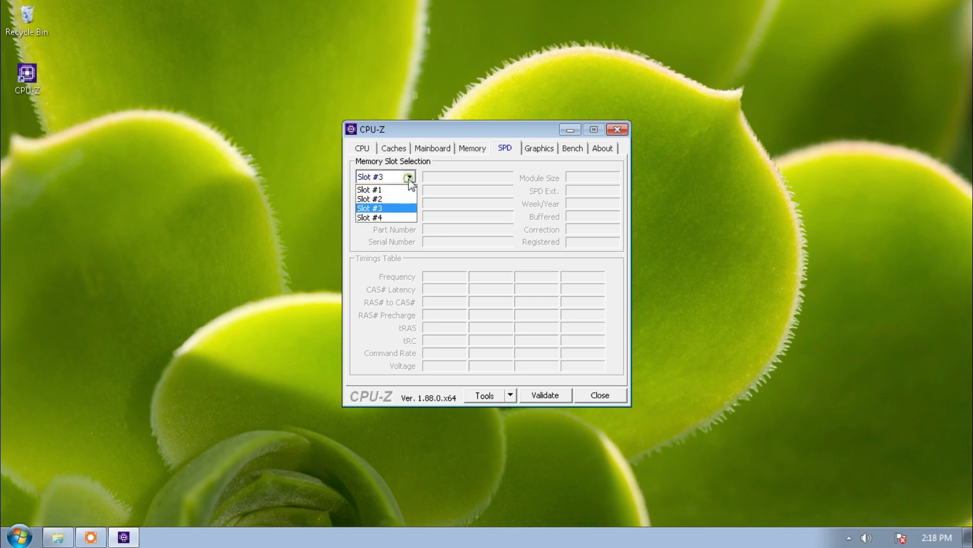
{"action": "left_click", "coordinate": [394, 218]}
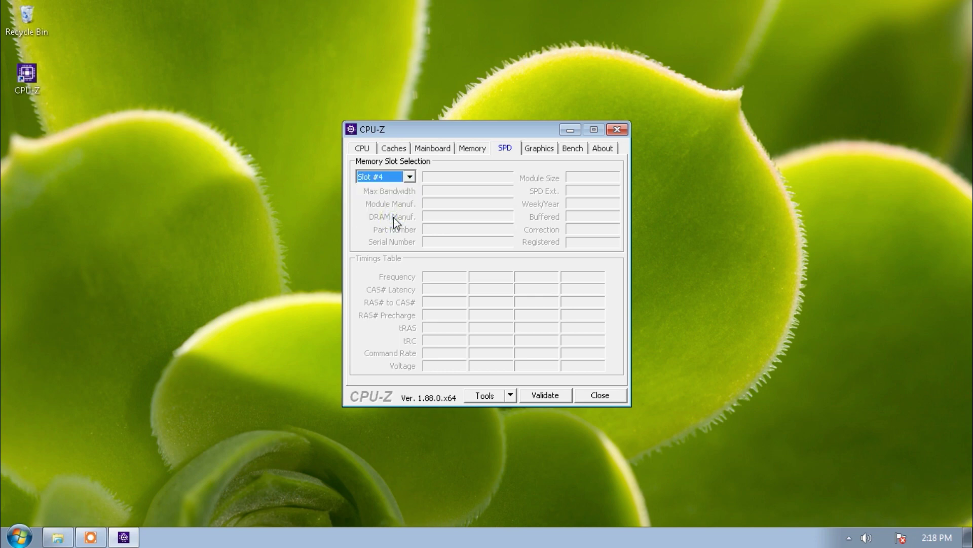
Review the Windows 7 computer's graphics, benchmark and system version information in CPU-Z, and close the program
{"action": "left_click", "coordinate": [539, 150]}
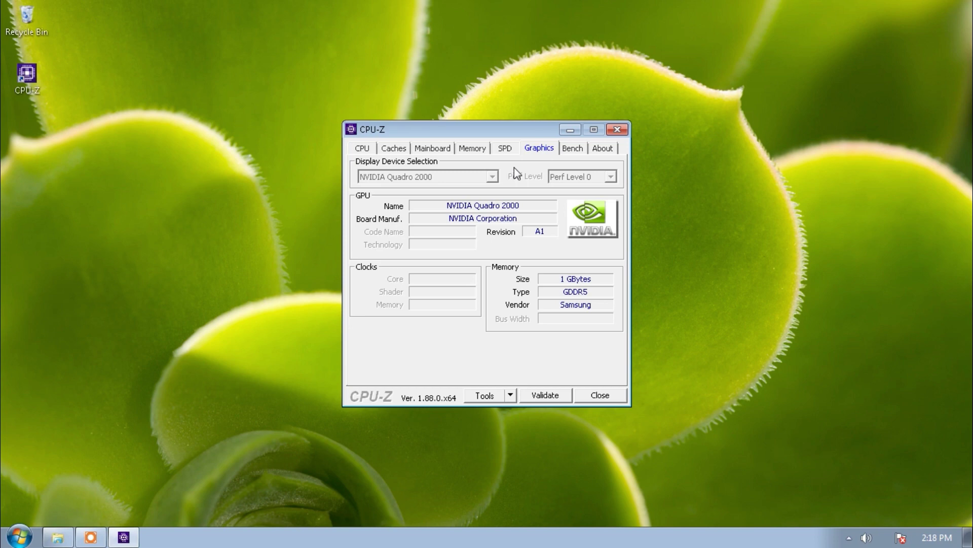
{"action": "left_click", "coordinate": [573, 149]}
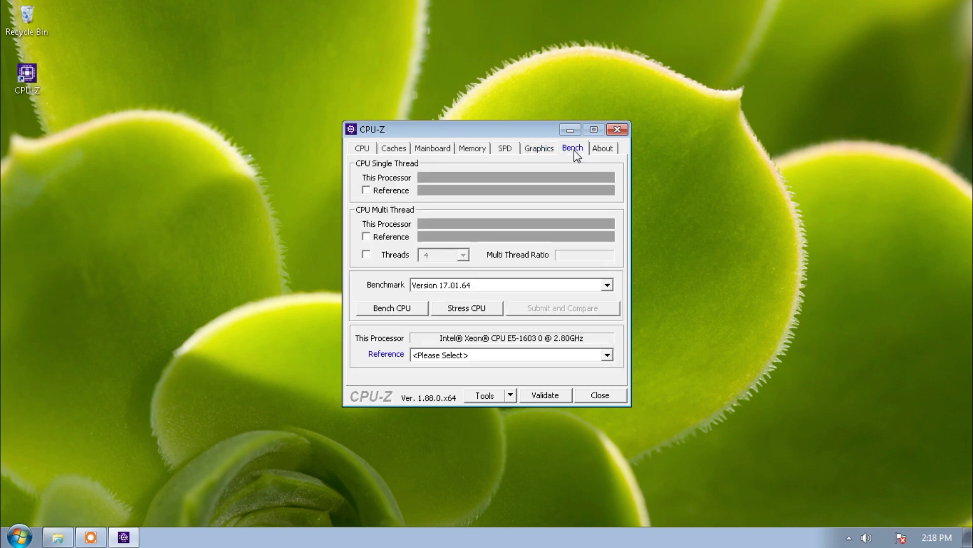
{"action": "left_click", "coordinate": [602, 149]}
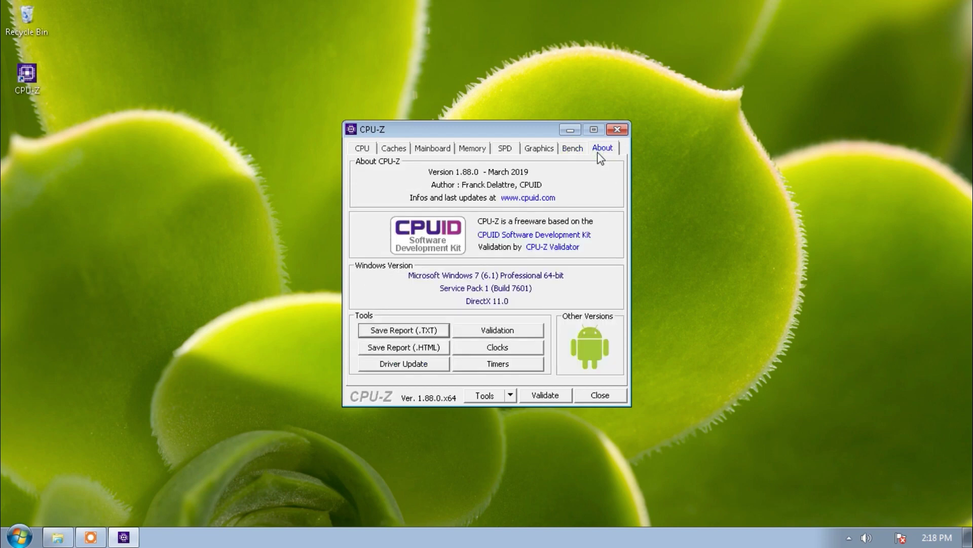
{"action": "left_click", "coordinate": [602, 395]}
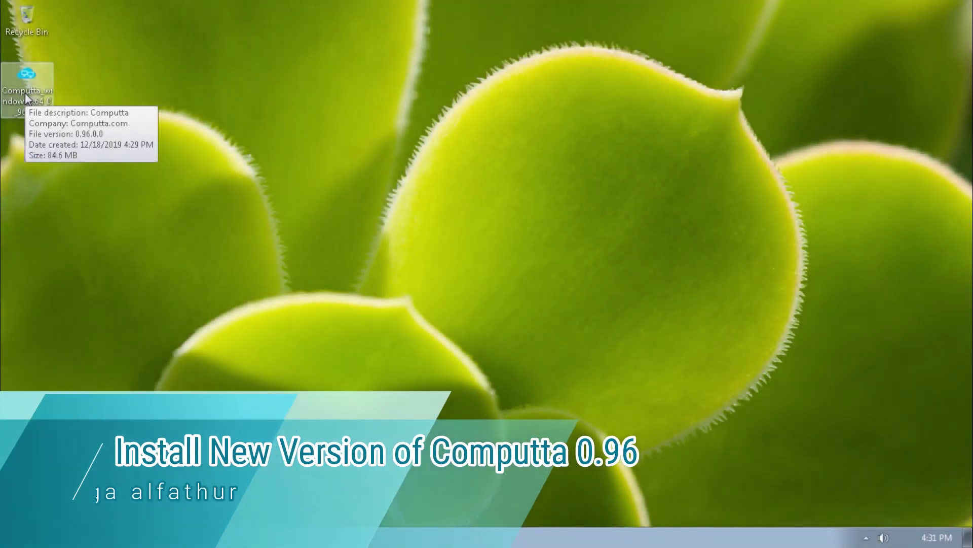
Install Computta 0.96 on the Windows 7 computer, keeping the Computta Start menu folder and shortcuts for all users, and finish the setup
{"action": "right_click", "coordinate": [26, 93]}
{"action": "left_click", "coordinate": [158, 117]}
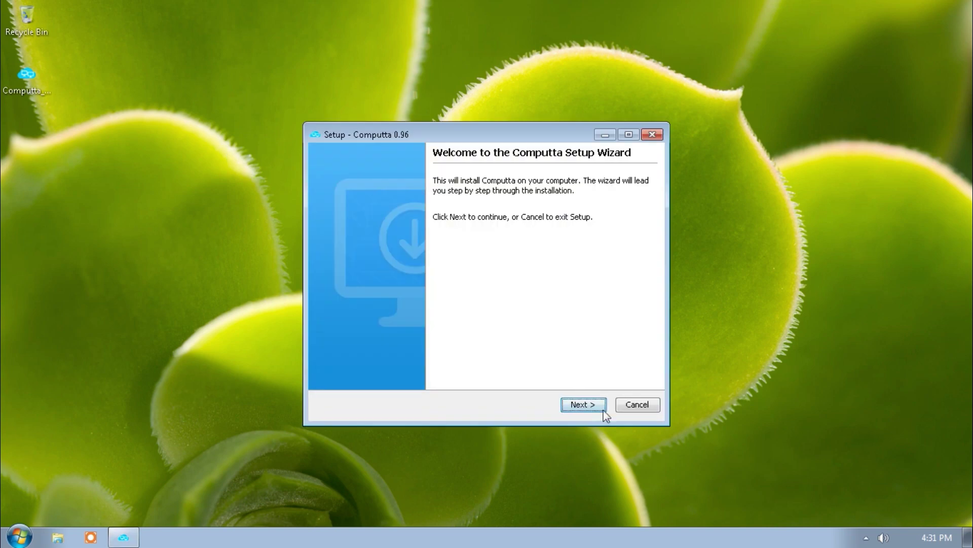
{"action": "left_click", "coordinate": [603, 408]}
{"action": "left_click", "coordinate": [604, 407]}
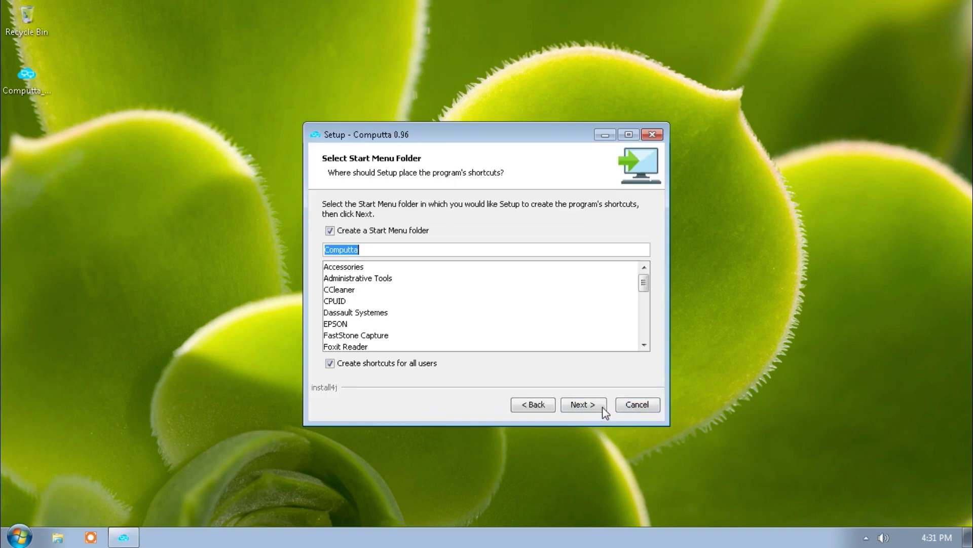
{"action": "left_click", "coordinate": [604, 407]}
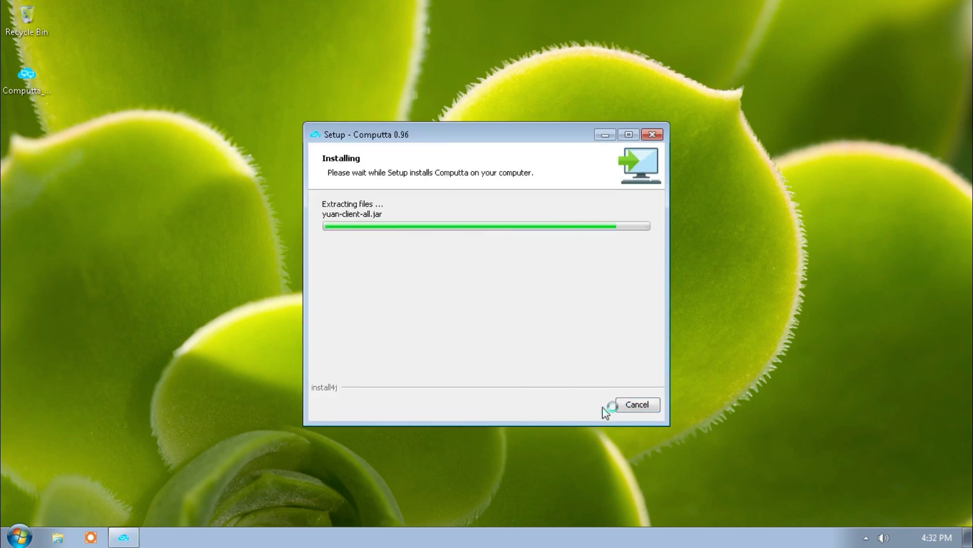
{"action": "left_click", "coordinate": [654, 411]}
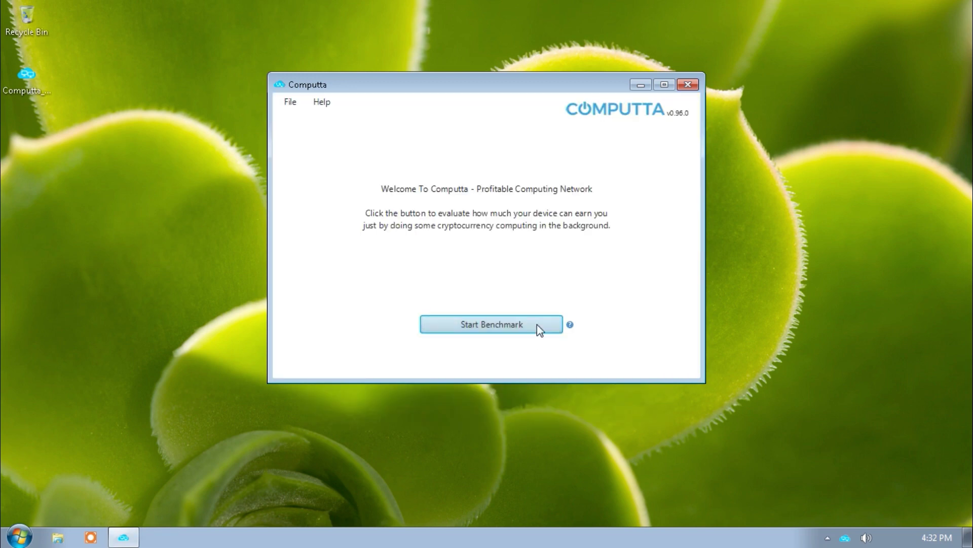
Start the benchmark on the Windows 7 computer and log in with the account e-mail and password
{"action": "left_click", "coordinate": [537, 324]}
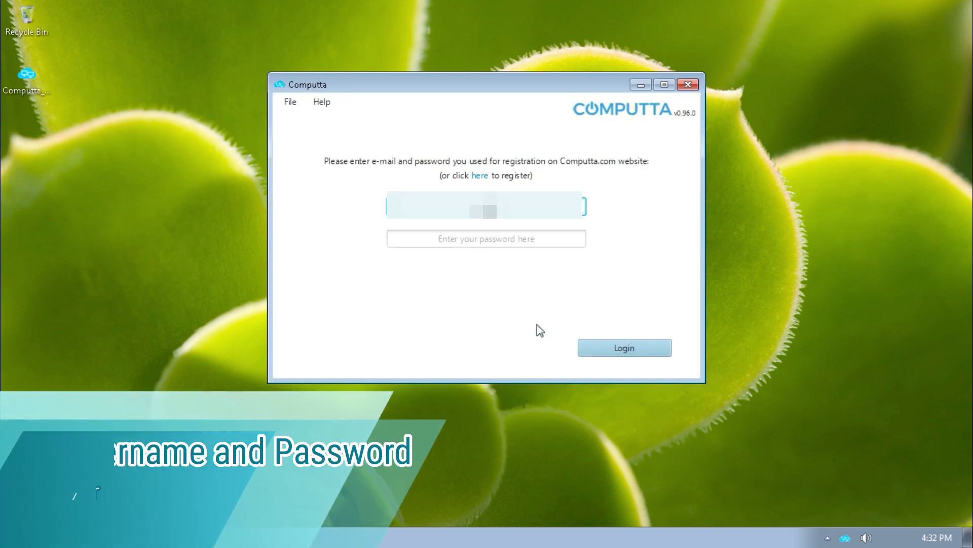
{"action": "key", "text": "Tab"}
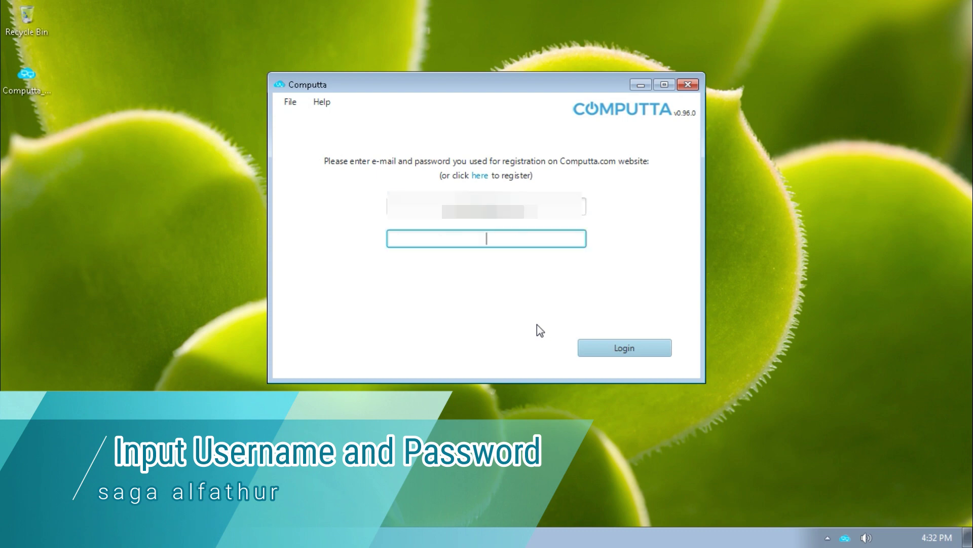
{"action": "type", "text": "•••••••••••"}
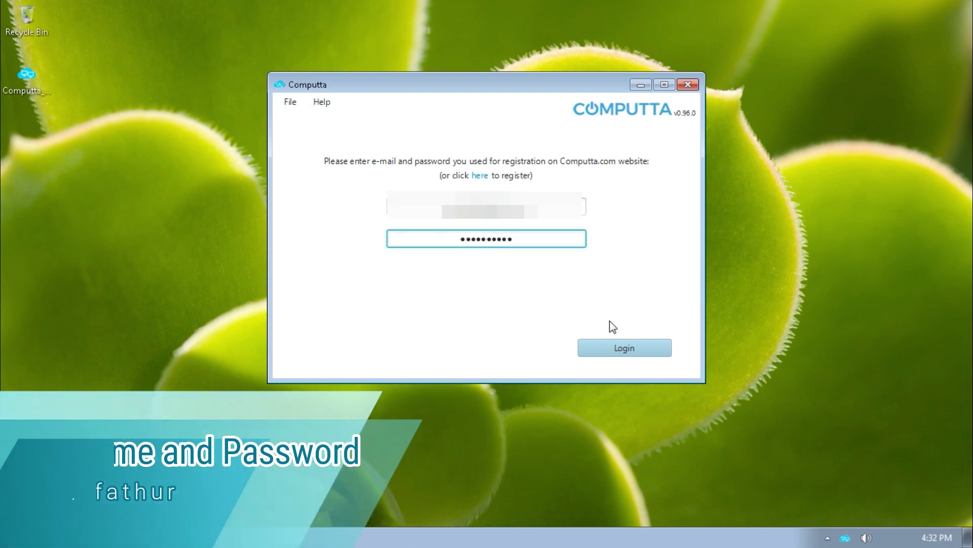
{"action": "left_click", "coordinate": [652, 346]}
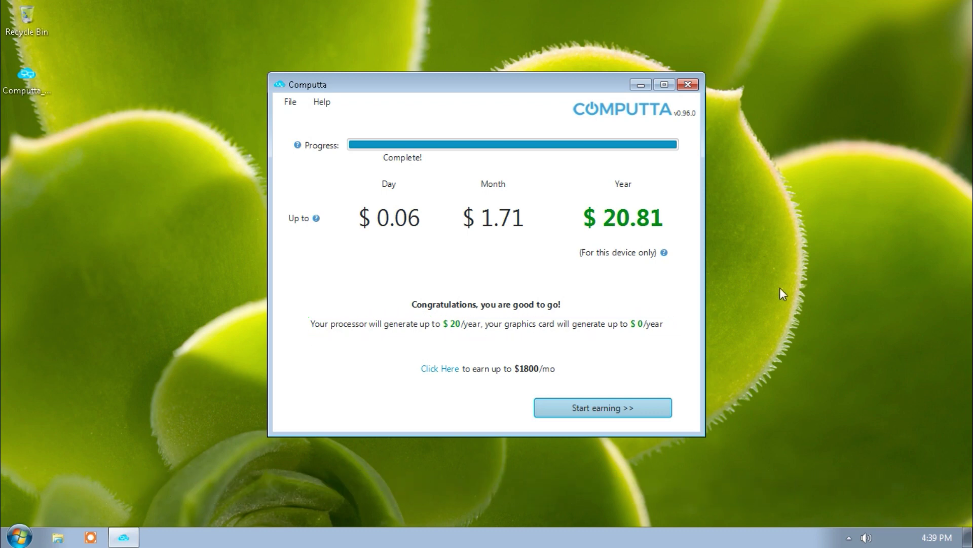
Start earning on the Windows 7 computer at 100% computing power and check the help for the GPU and CPU indicators
{"action": "left_click", "coordinate": [666, 410]}
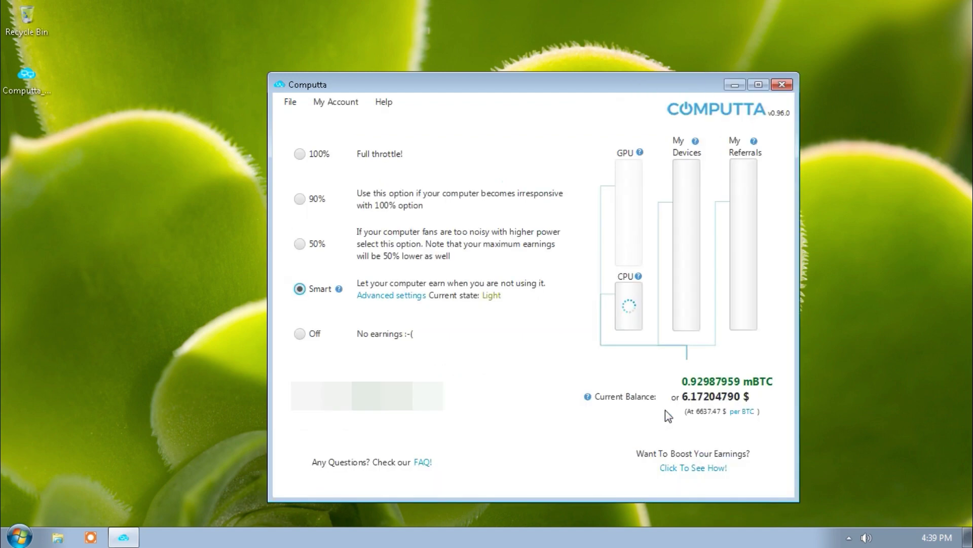
{"action": "left_click", "coordinate": [306, 156]}
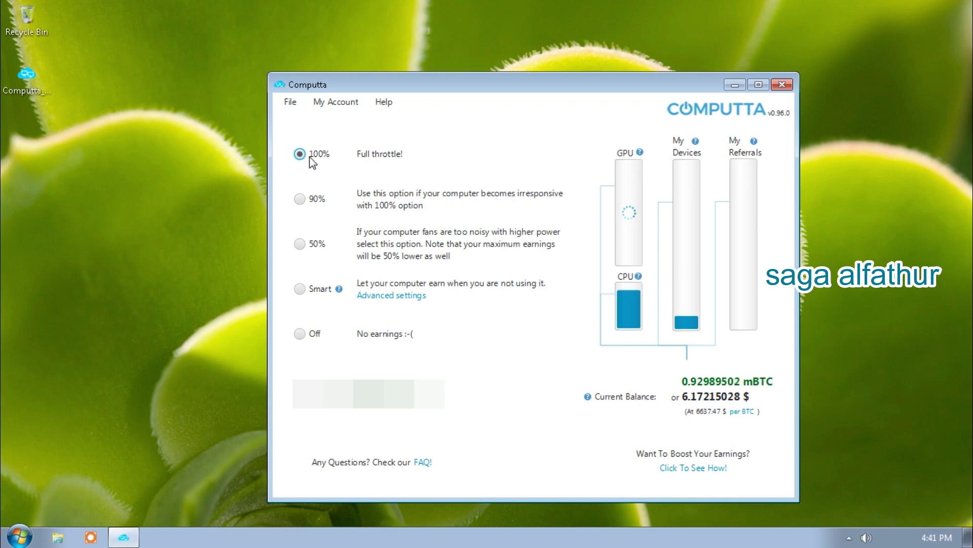
{"action": "mouse_move", "coordinate": [641, 155]}
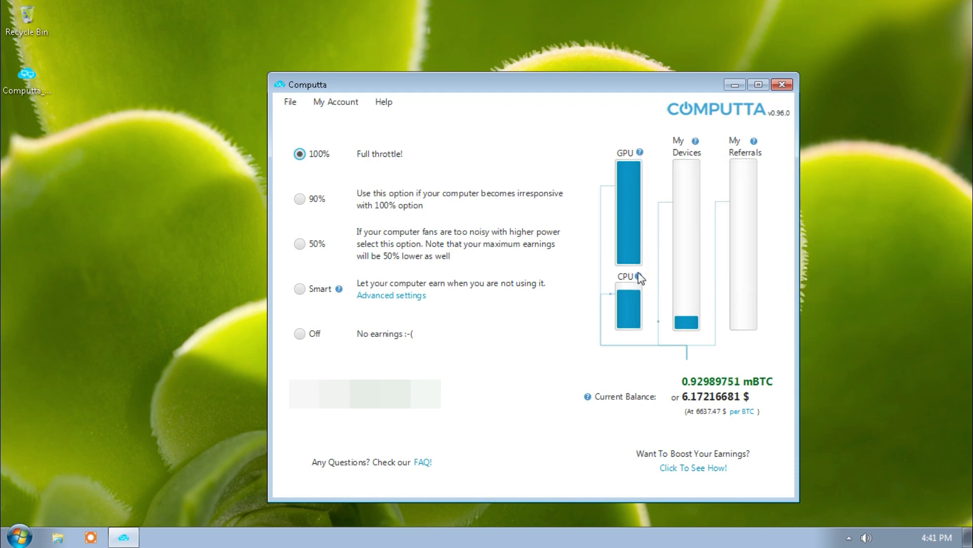
{"action": "mouse_move", "coordinate": [640, 280]}
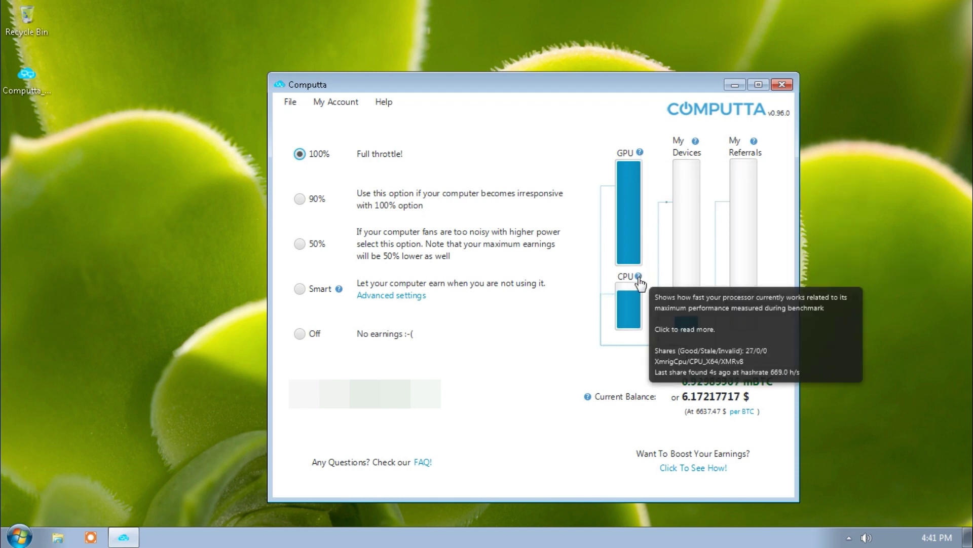